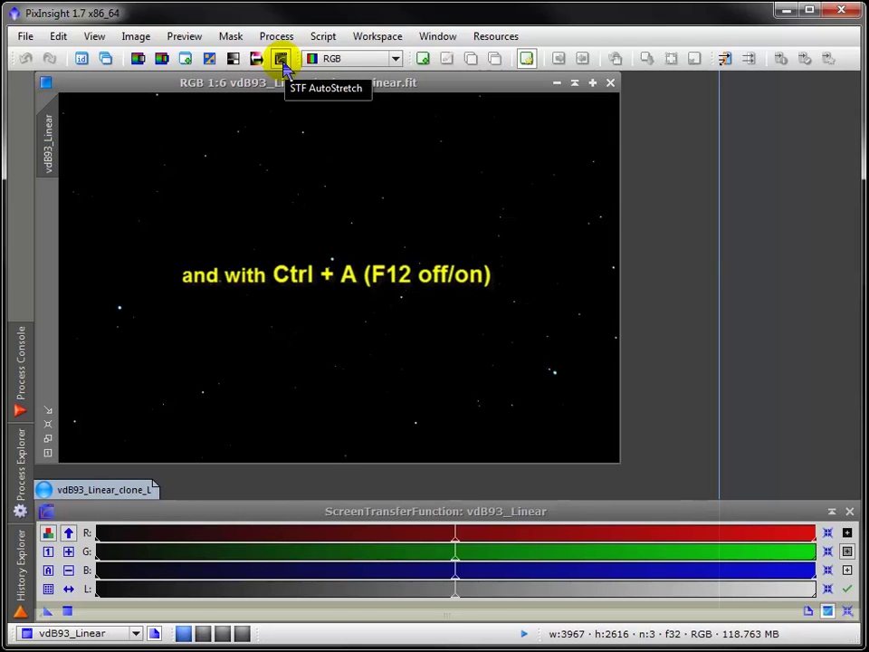
- Apply an STF AutoStretch to vdB93_Linear's display to reveal the faint nebula and stars
{"action": "left_click", "coordinate": [282, 59]}
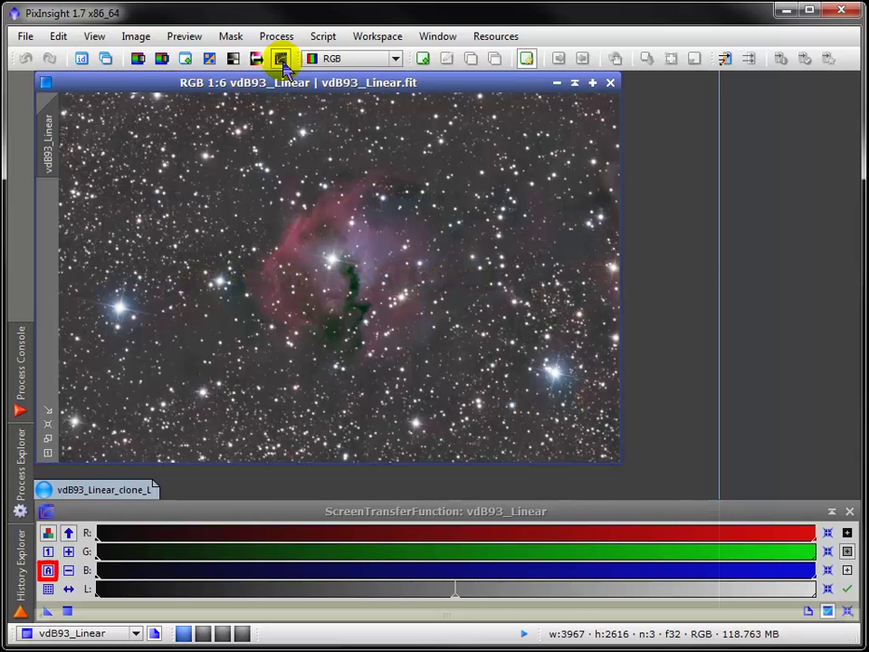
- Re-run Auto Stretch with shadows clipping -1.25 and target background 0.25, then nudge the midtones darker
{"action": "left_click", "coordinate": [48, 571], "text": "ctrl"}
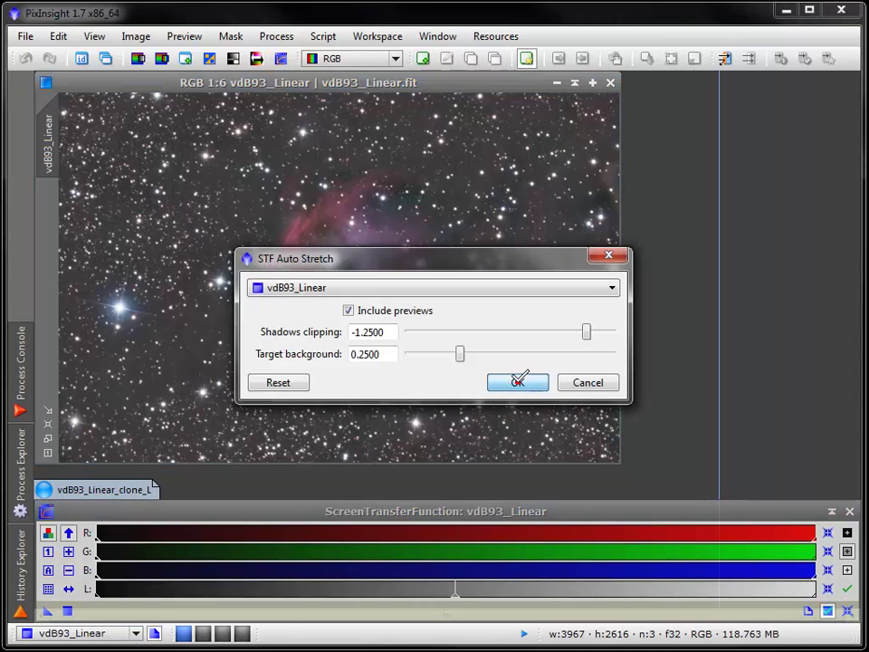
{"action": "left_click", "coordinate": [518, 382]}
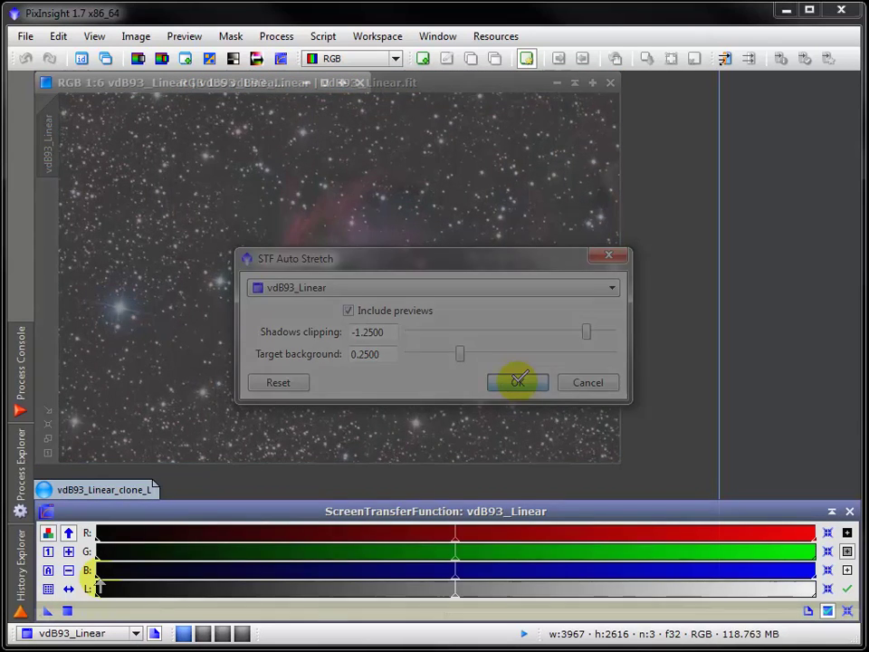
{"action": "left_click_drag", "start_coordinate": [99, 586], "coordinate": [100, 586]}
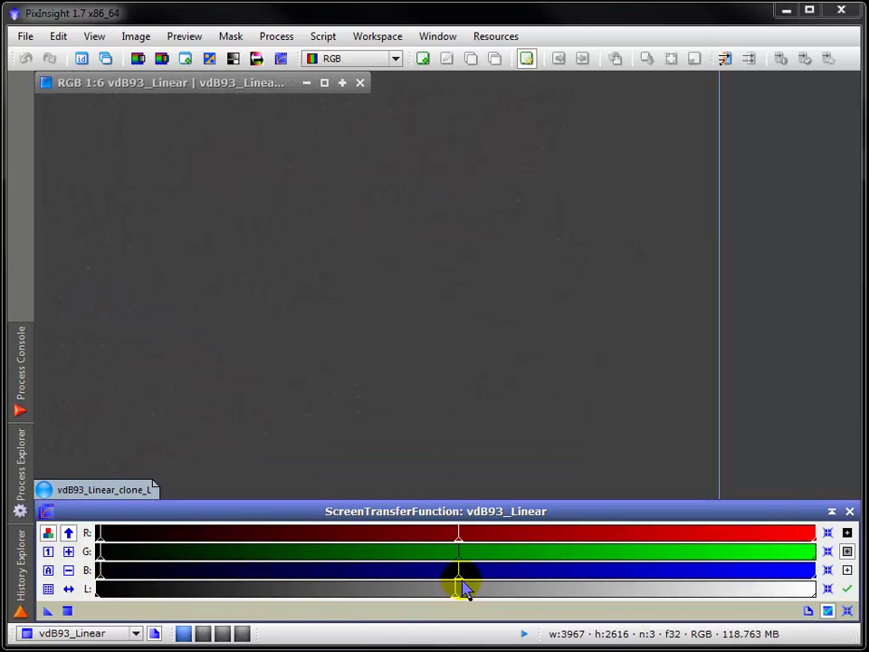
{"action": "left_click_drag", "start_coordinate": [459, 586], "coordinate": [460, 586]}
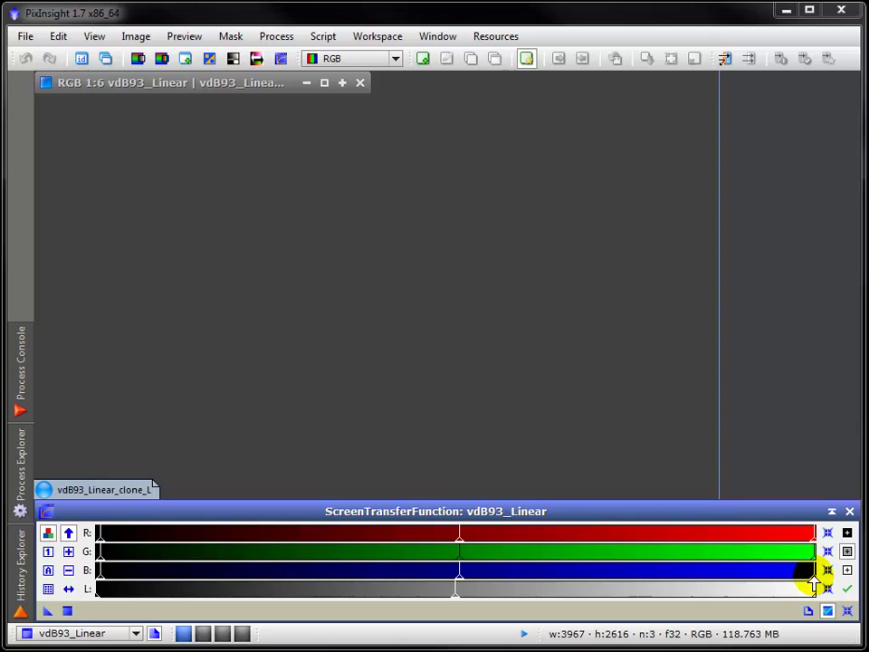
- Turn off Track View and set RGB midtones to about 0.64 and shadows clipping to about 0.0618
{"action": "left_click", "coordinate": [828, 612]}
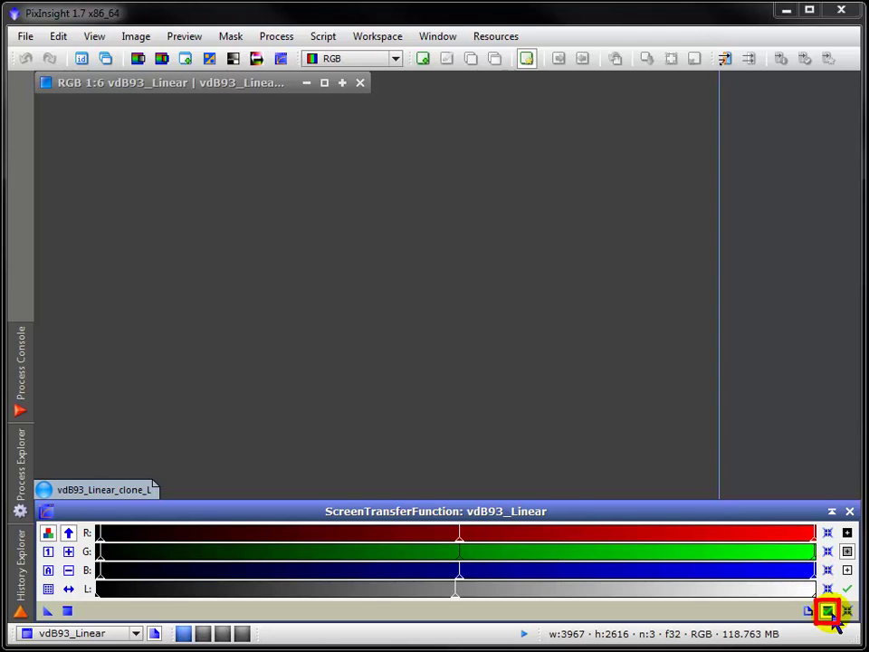
{"action": "left_click", "coordinate": [828, 612]}
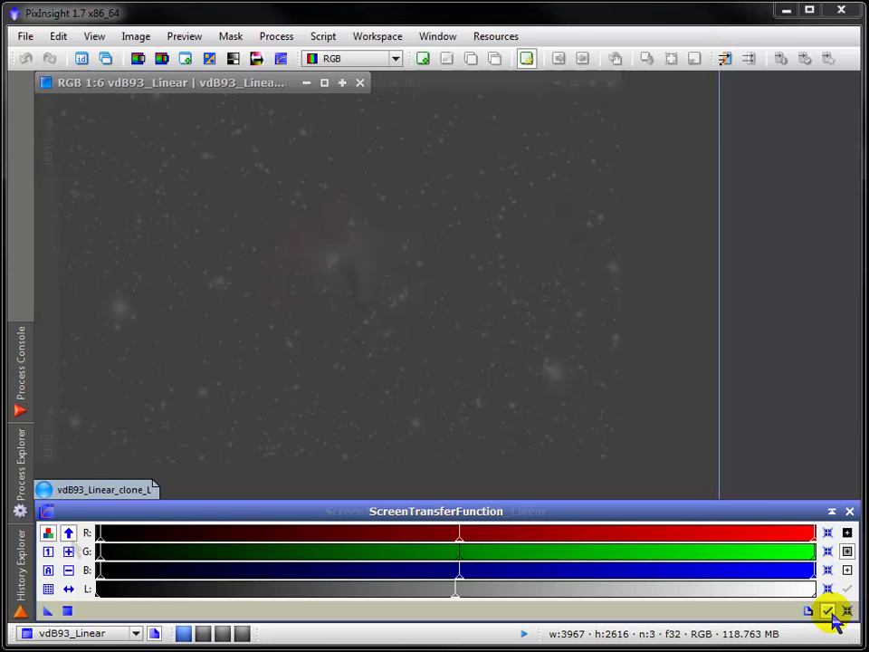
{"action": "left_click", "coordinate": [68, 533]}
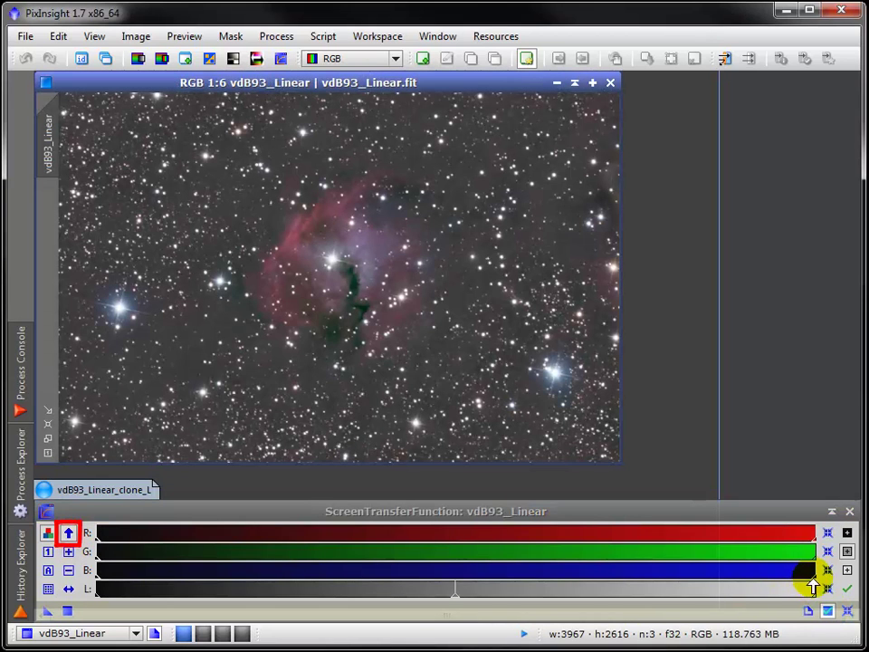
{"action": "left_click_drag", "start_coordinate": [817, 587], "coordinate": [576, 584]}
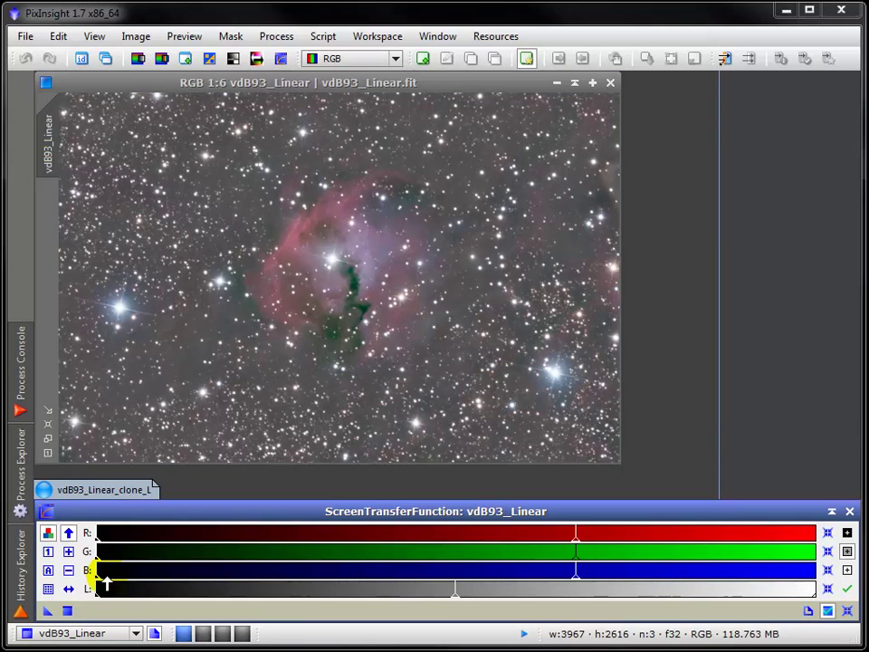
{"action": "mouse_move", "coordinate": [88, 571]}
{"action": "left_mouse_down"}
{"action": "mouse_move", "coordinate": [110, 580]}
{"action": "mouse_move", "coordinate": [212, 576]}
{"action": "mouse_move", "coordinate": [117, 596]}
{"action": "mouse_move", "coordinate": [97, 587]}
{"action": "left_mouse_up"}
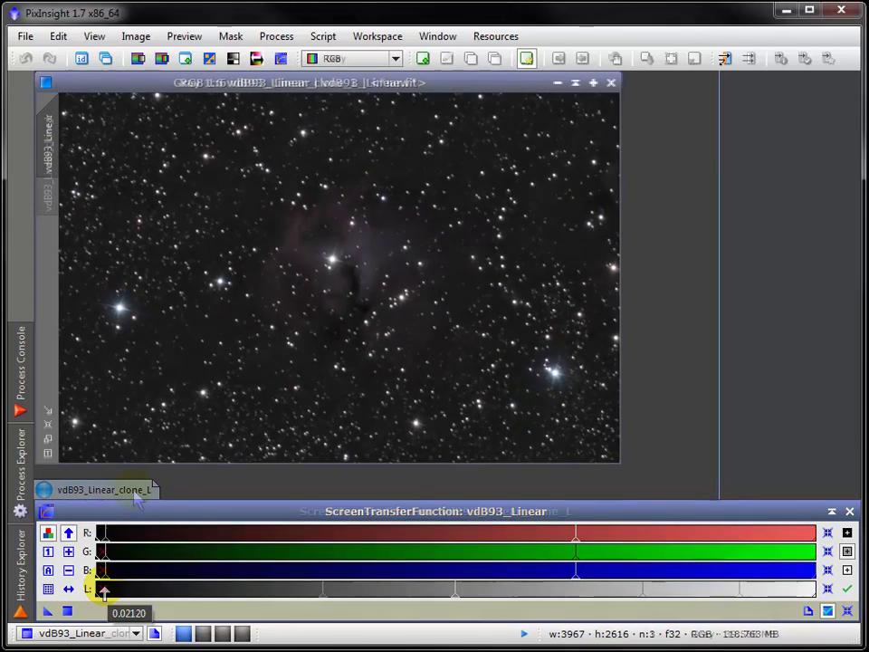
- Open vdB93_Linear_clone_L and tweak its K stretch while sampling dark nebula, bright star and nebula-centre values
{"action": "double_click", "coordinate": [132, 491]}
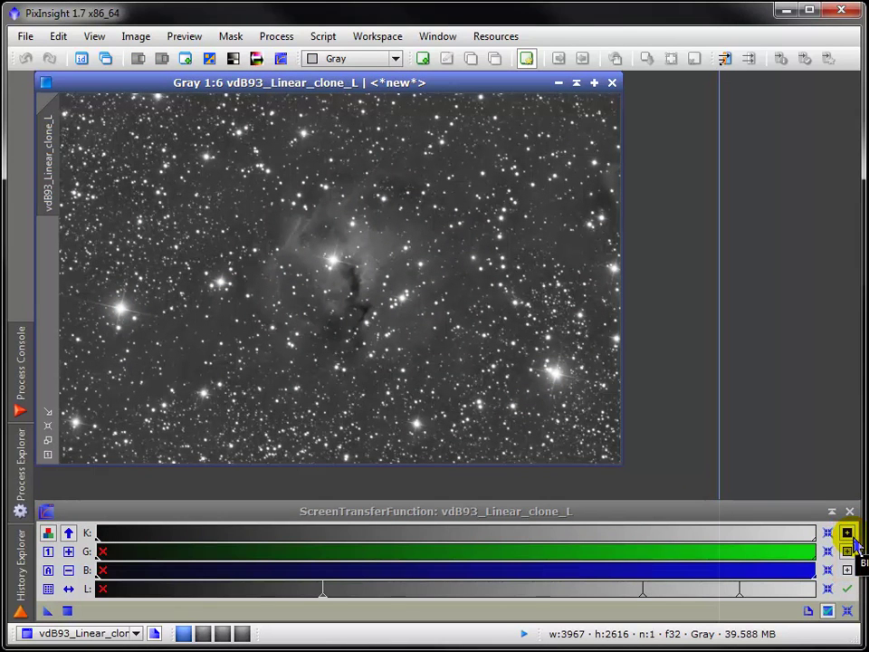
{"action": "left_click", "coordinate": [851, 538]}
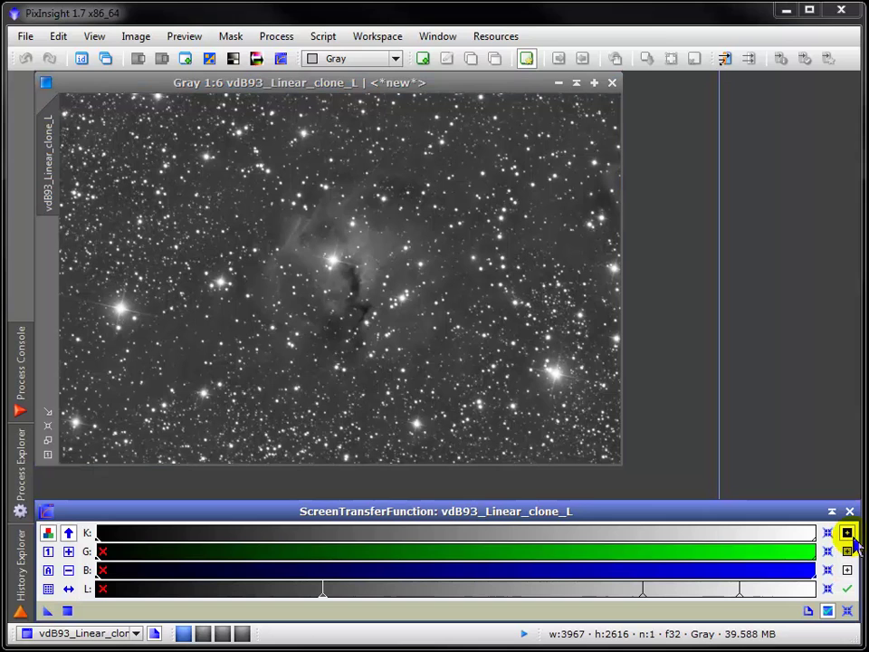
{"action": "left_click", "coordinate": [364, 311]}
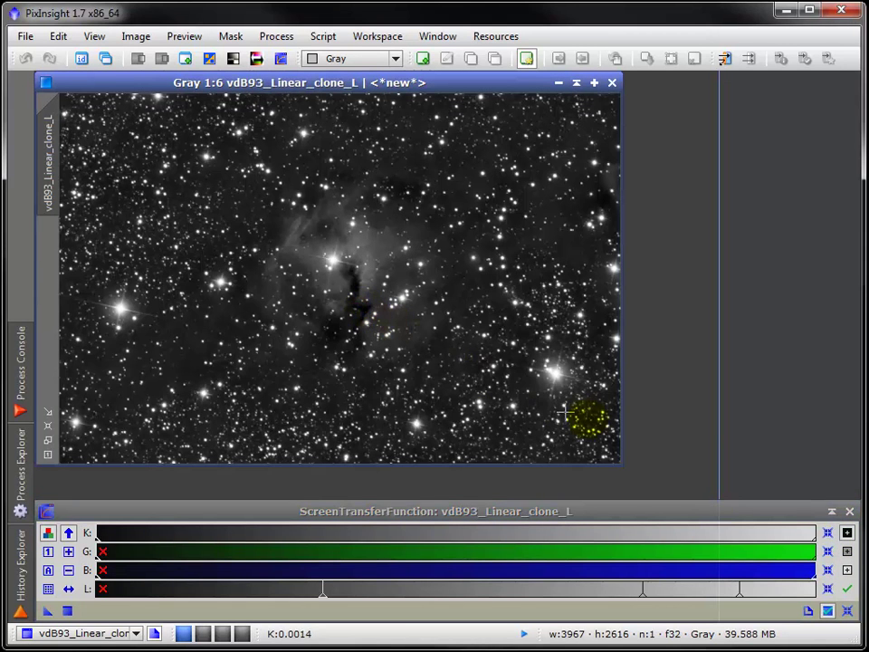
{"action": "left_click", "coordinate": [845, 570]}
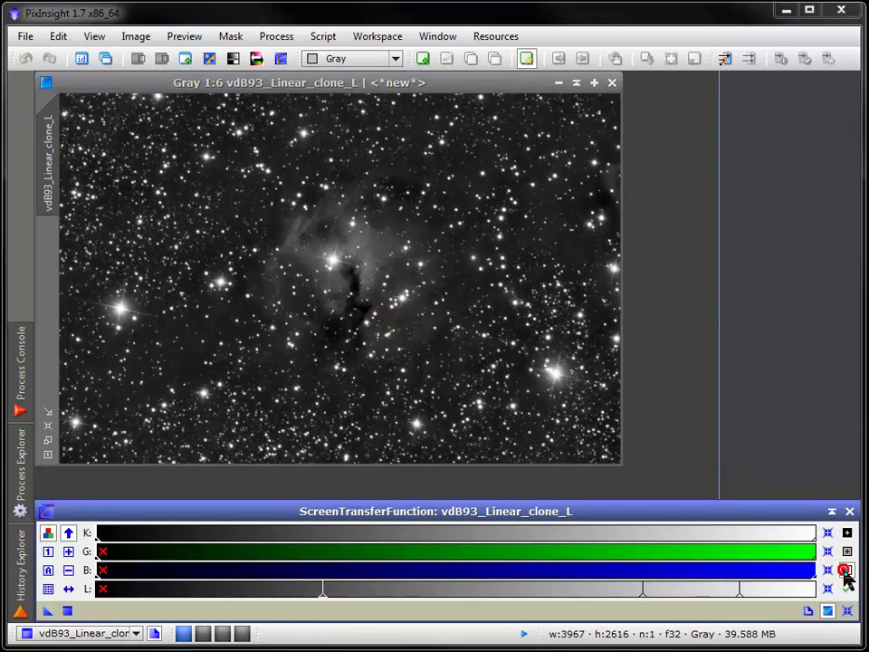
{"action": "left_click", "coordinate": [121, 308]}
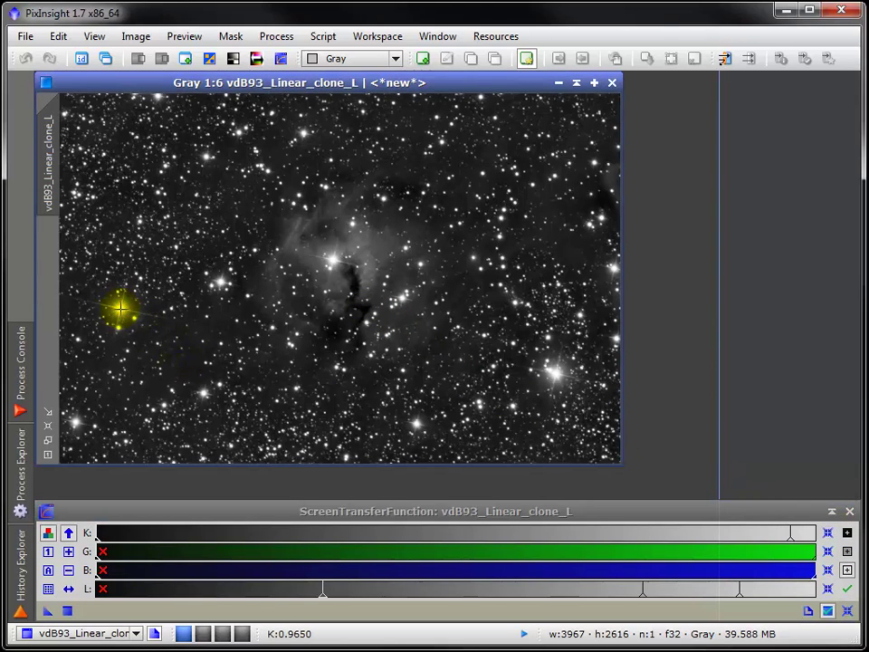
{"action": "left_click", "coordinate": [848, 553]}
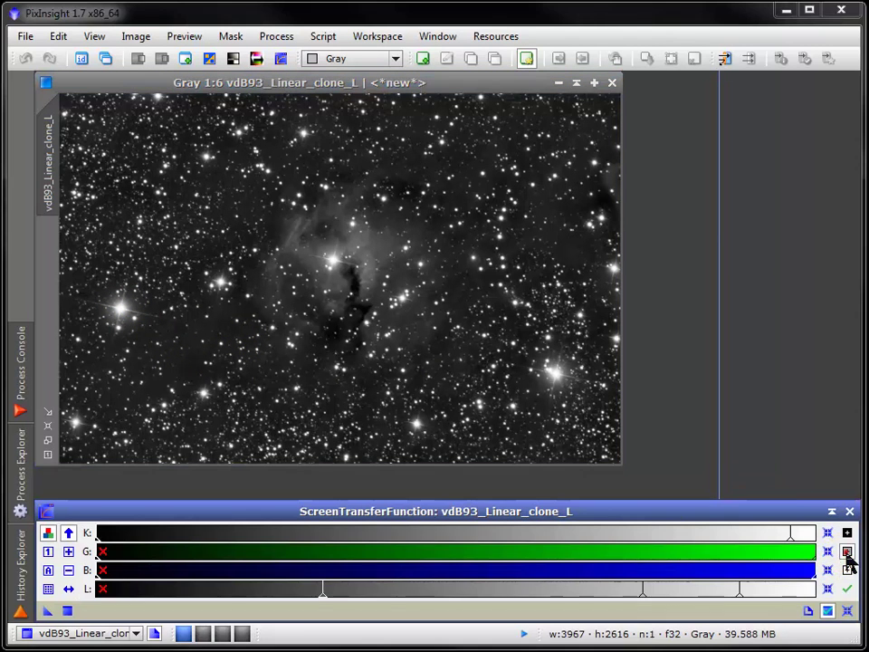
{"action": "left_click", "coordinate": [359, 284]}
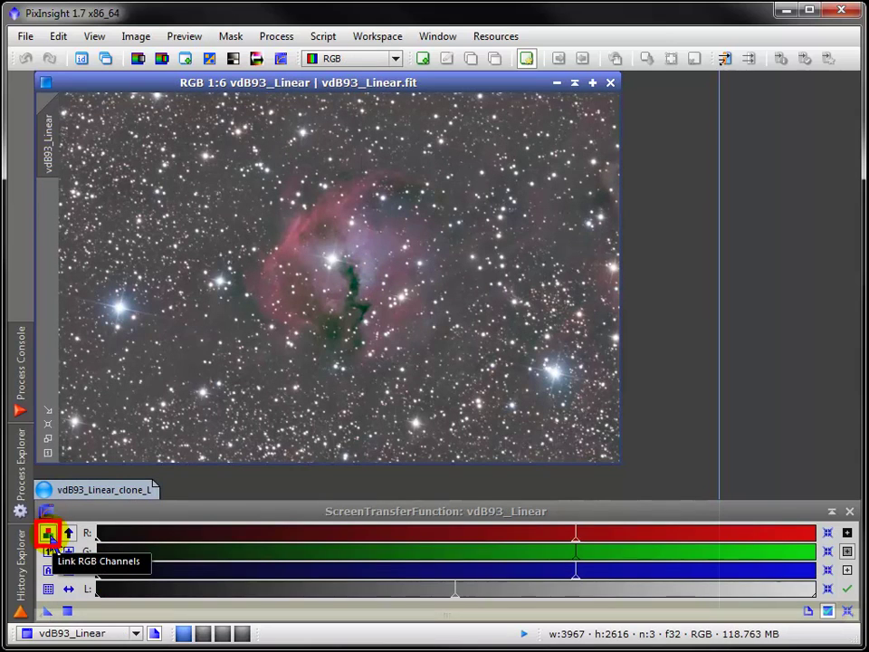
- Unlink the RGB channels, raise the green shadows clip for a magenta tint, then auto-stretch back to neutral
{"action": "left_click", "coordinate": [50, 538]}
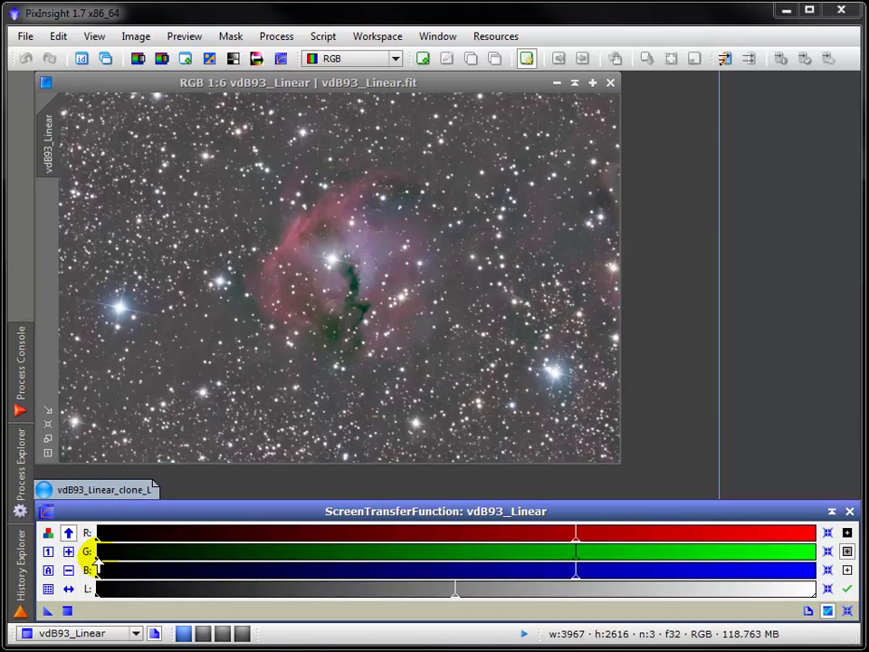
{"action": "left_click_drag", "start_coordinate": [97, 561], "coordinate": [116, 565]}
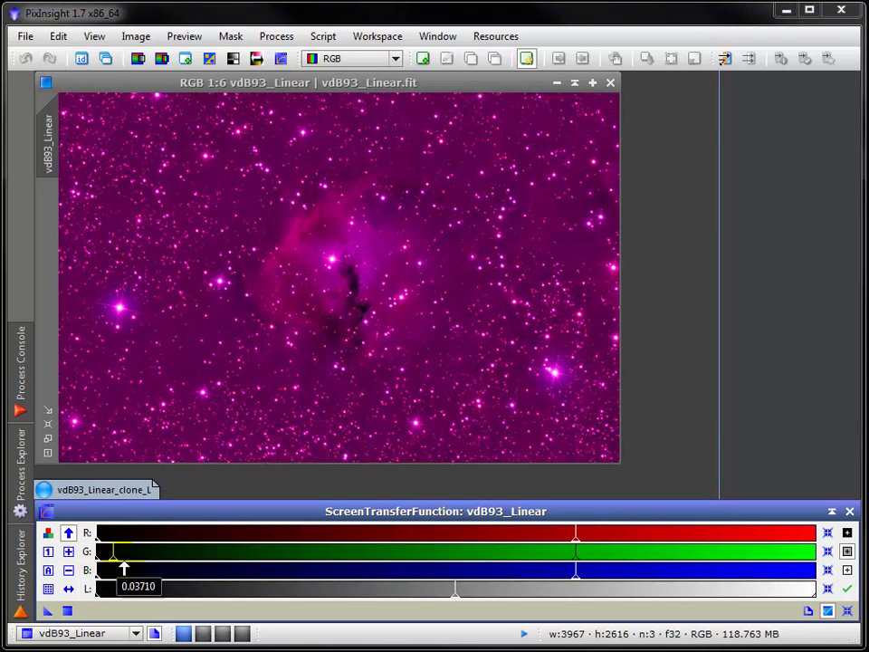
{"action": "left_click", "coordinate": [47, 571]}
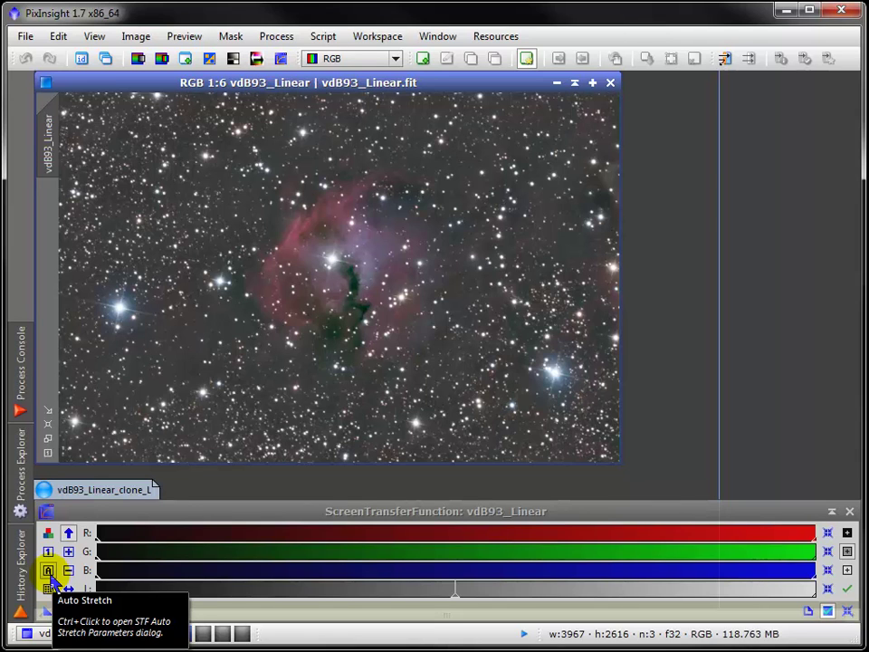
- Raise the red shadows clip for a cyan tint, then auto-stretch back to neutral colours
{"action": "left_click", "coordinate": [47, 534]}
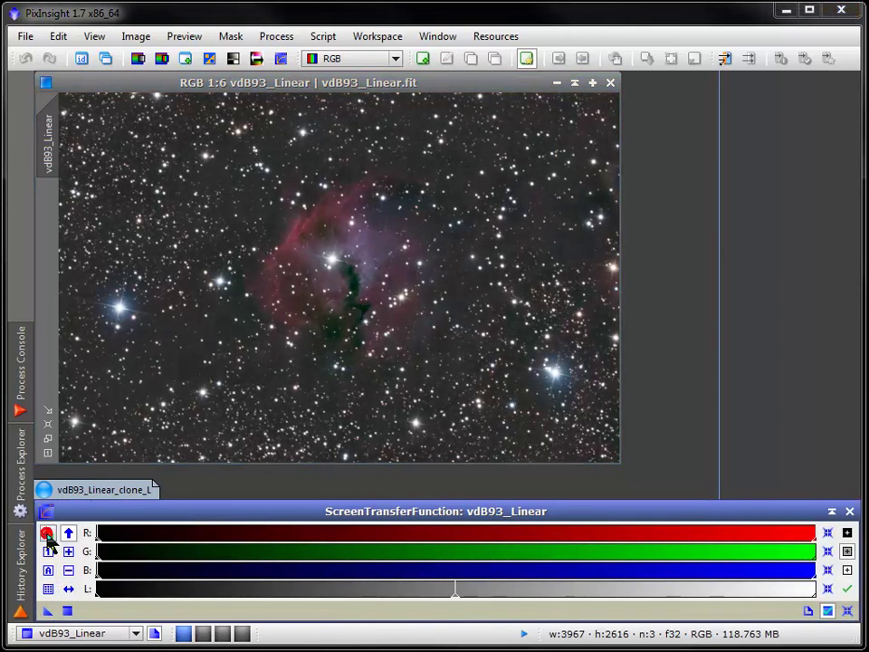
{"action": "left_click_drag", "start_coordinate": [100, 548], "coordinate": [127, 552]}
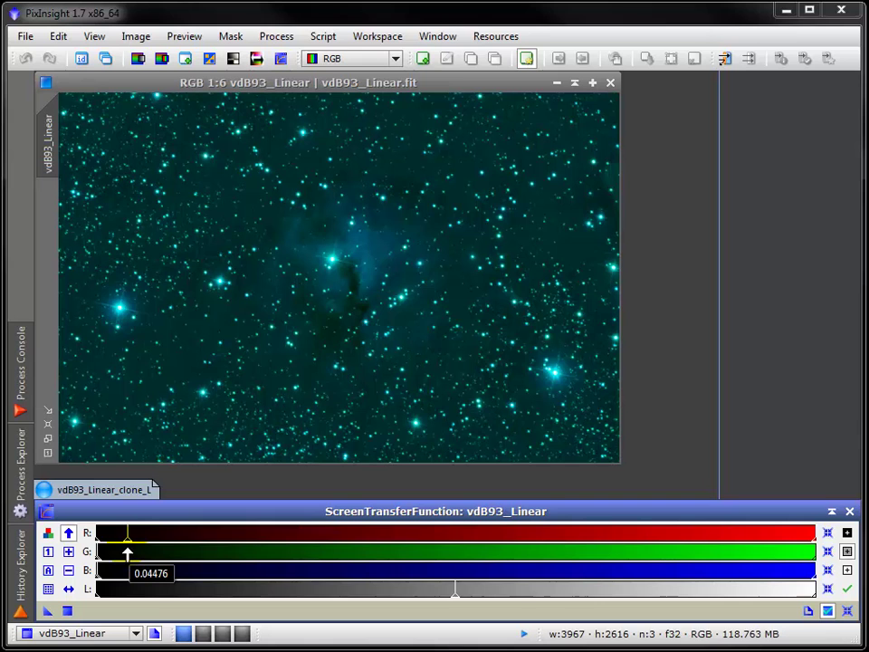
{"action": "left_click", "coordinate": [48, 571]}
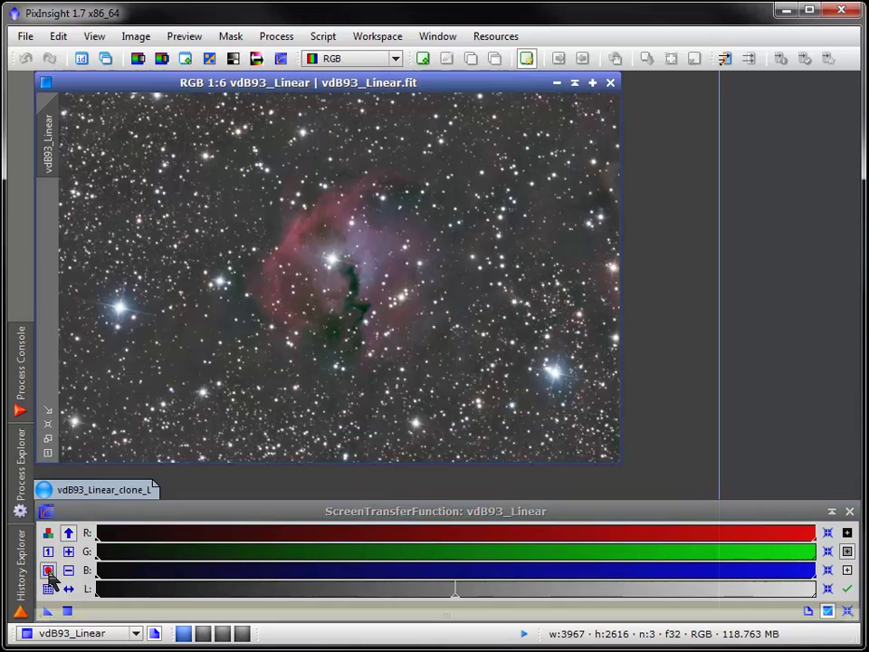
- Display only the CIE L* channel, lower its highlights to about 0.345, and brighten the grayscale clone's stretch
{"action": "left_click", "coordinate": [453, 593]}
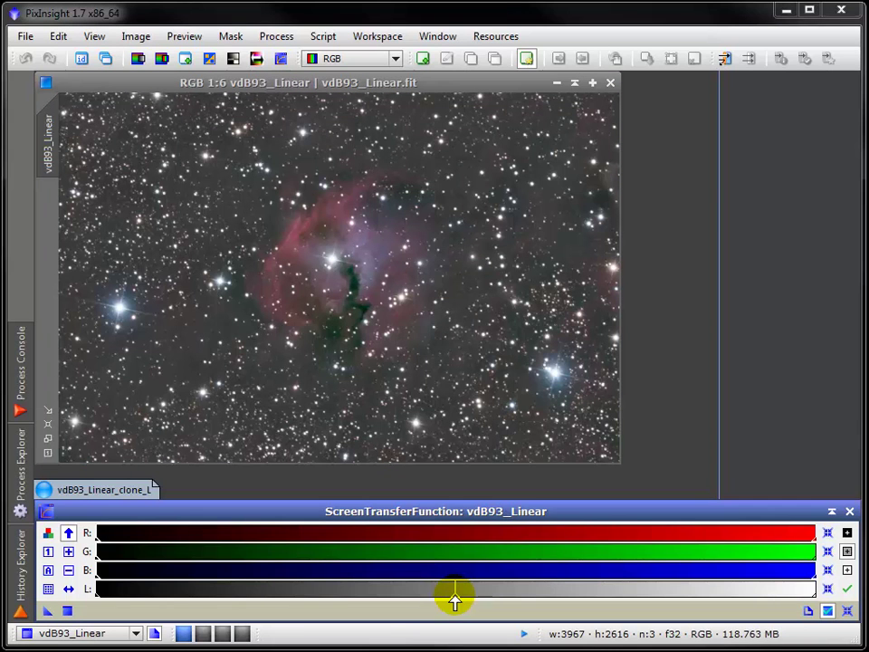
{"action": "left_click", "coordinate": [395, 58]}
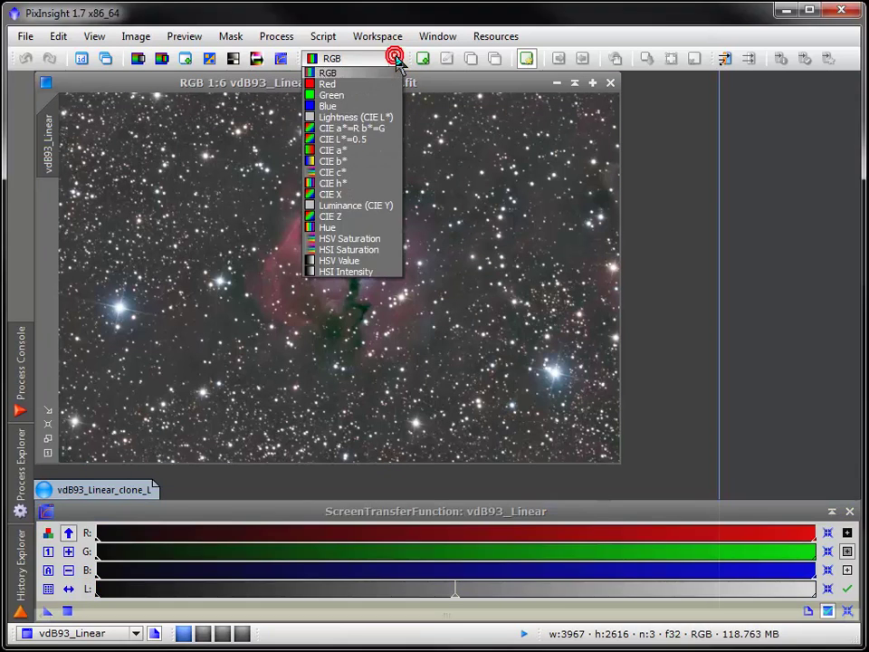
{"action": "left_click", "coordinate": [385, 122]}
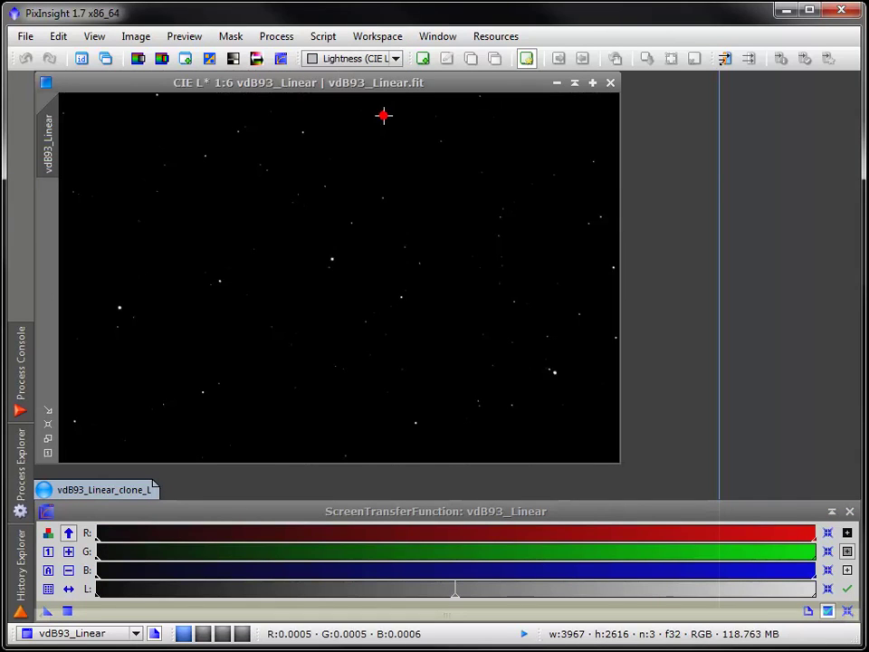
{"action": "left_click_drag", "start_coordinate": [622, 602], "coordinate": [124, 603]}
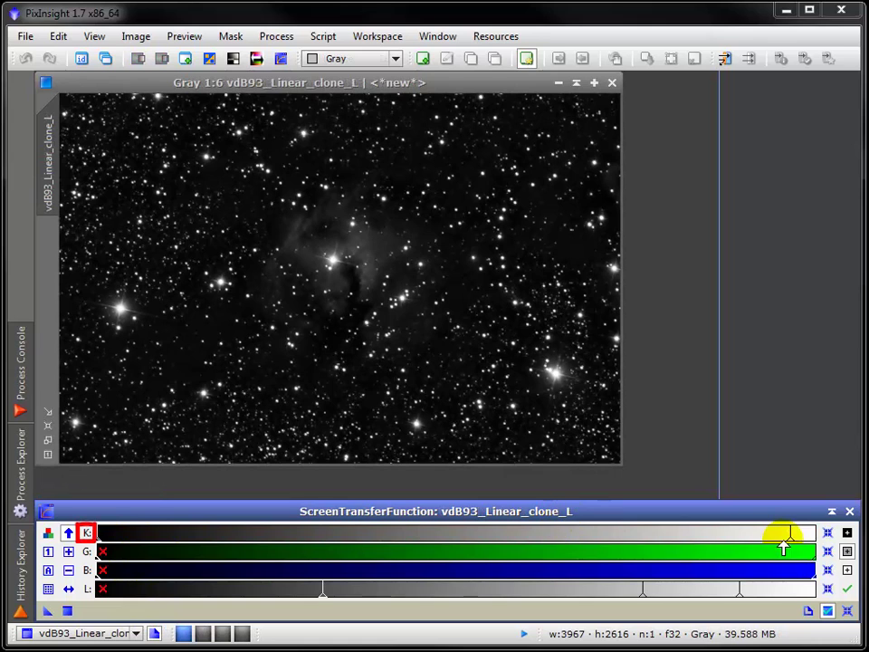
{"action": "mouse_move", "coordinate": [786, 537]}
{"action": "left_mouse_down"}
{"action": "mouse_move", "coordinate": [708, 549]}
{"action": "mouse_move", "coordinate": [397, 553]}
{"action": "left_mouse_up"}
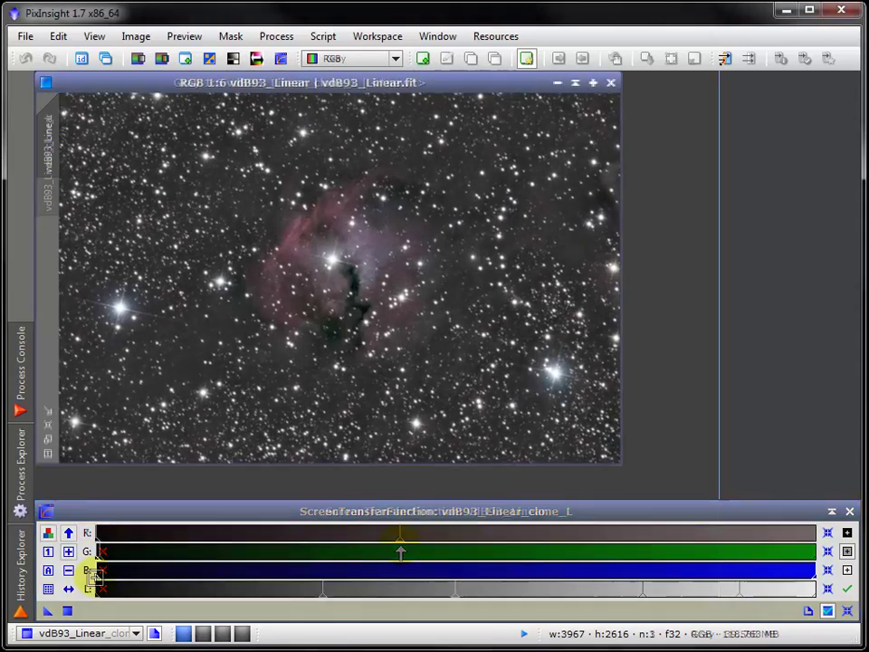
{"action": "mouse_move", "coordinate": [85, 568]}
{"action": "left_mouse_down"}
{"action": "mouse_move", "coordinate": [109, 571]}
{"action": "mouse_move", "coordinate": [109, 551]}
{"action": "left_mouse_up"}
- Magnify the STF slider scale three times around the shadows and pan across it
{"action": "left_click", "coordinate": [110, 551]}
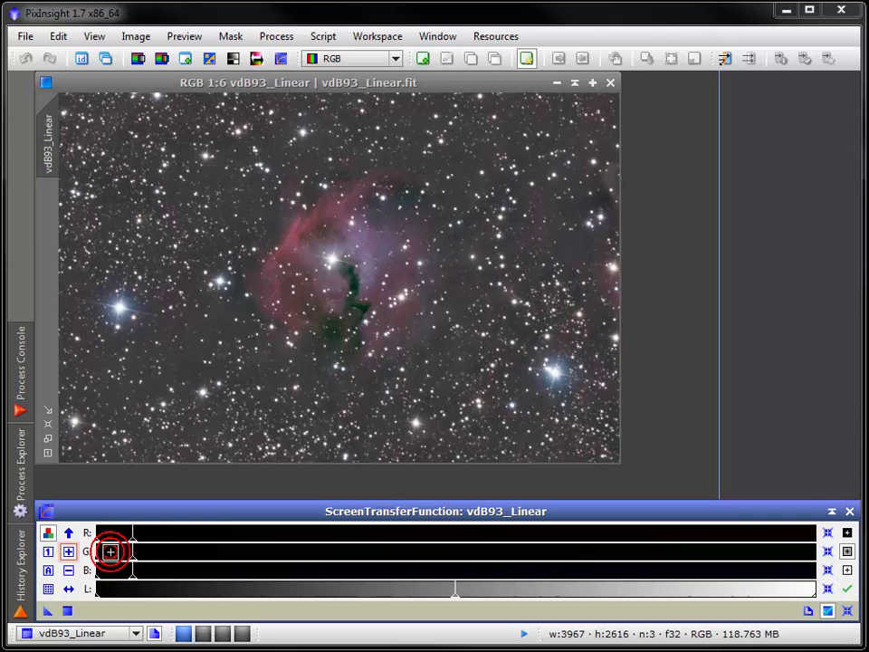
{"action": "left_click", "coordinate": [150, 544]}
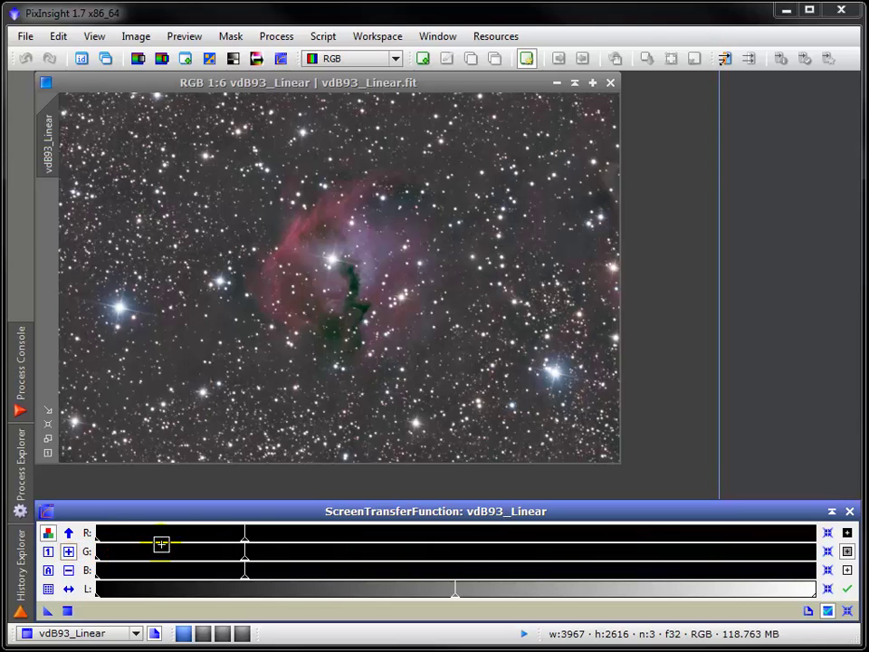
{"action": "left_click", "coordinate": [161, 544]}
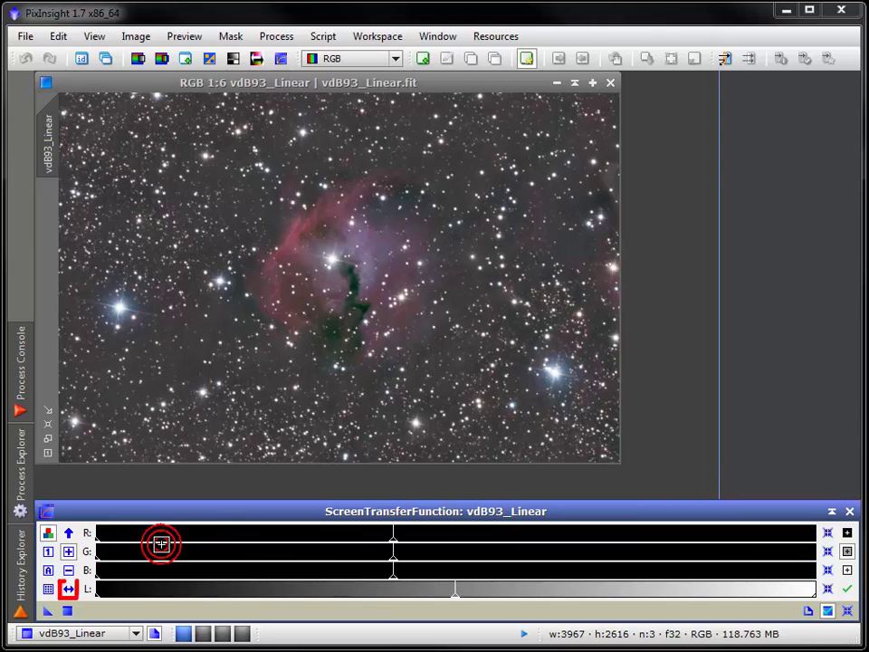
{"action": "left_click", "coordinate": [69, 591]}
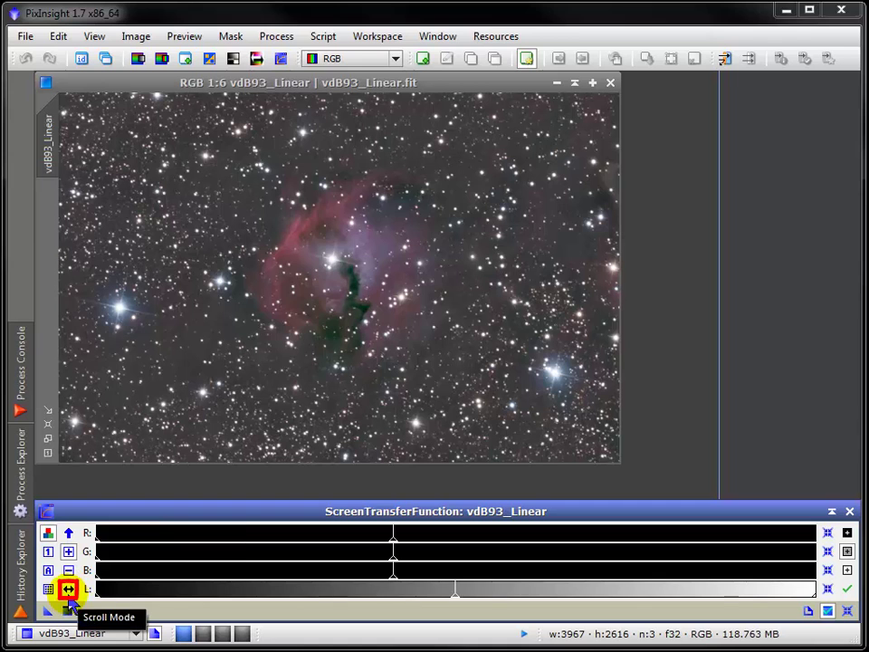
{"action": "left_click_drag", "start_coordinate": [219, 547], "coordinate": [236, 552]}
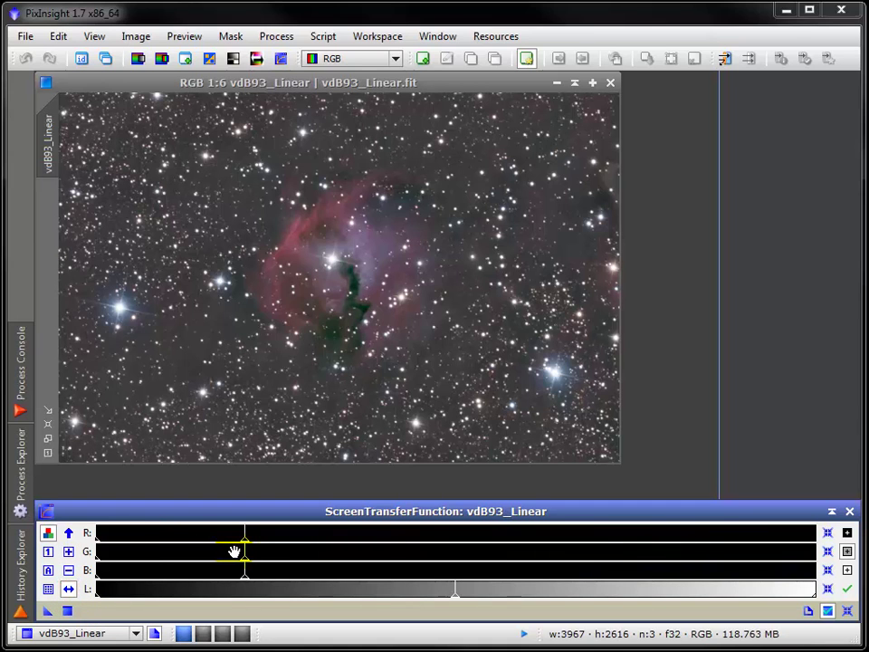
- Zoom the slider scale back out three steps and return it to 1:1
{"action": "left_click", "coordinate": [68, 569]}
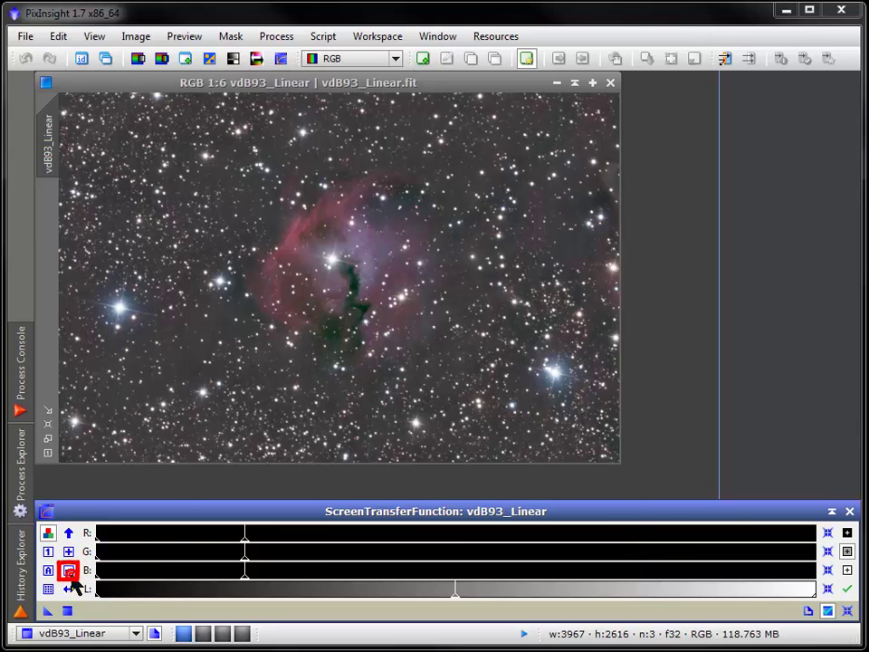
{"action": "left_click", "coordinate": [234, 557]}
{"action": "left_click", "coordinate": [235, 557]}
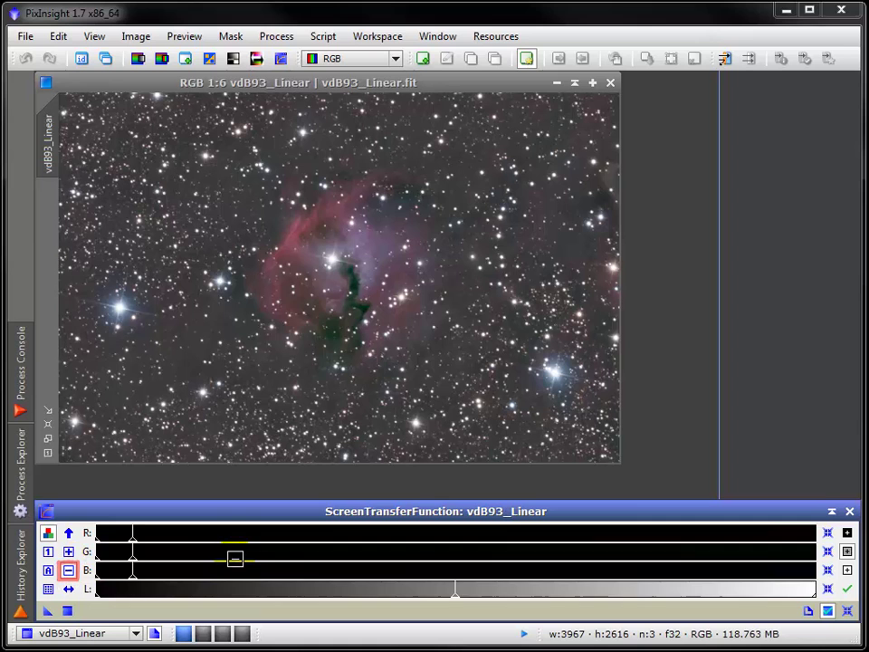
{"action": "left_click", "coordinate": [234, 556]}
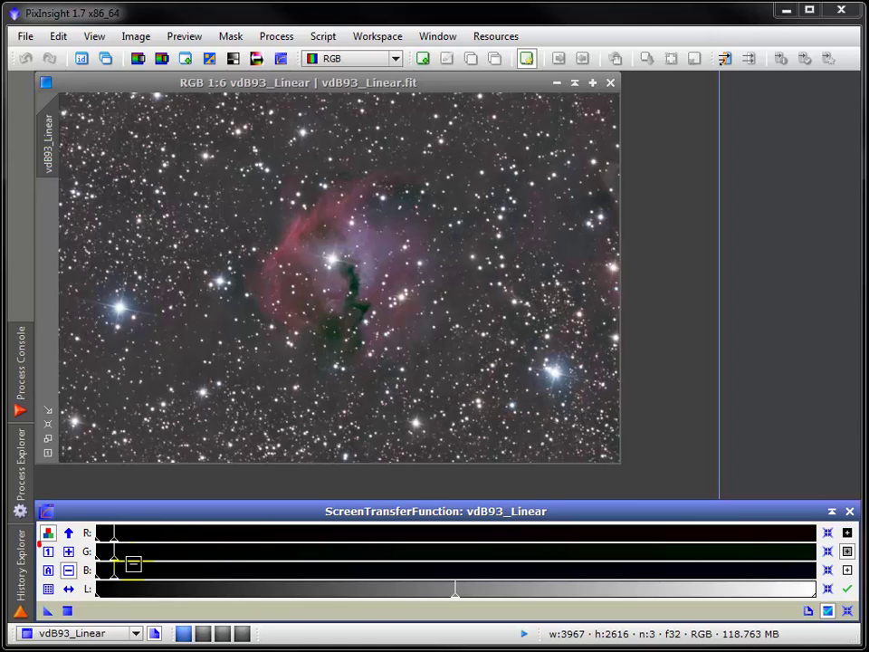
{"action": "left_click", "coordinate": [49, 554]}
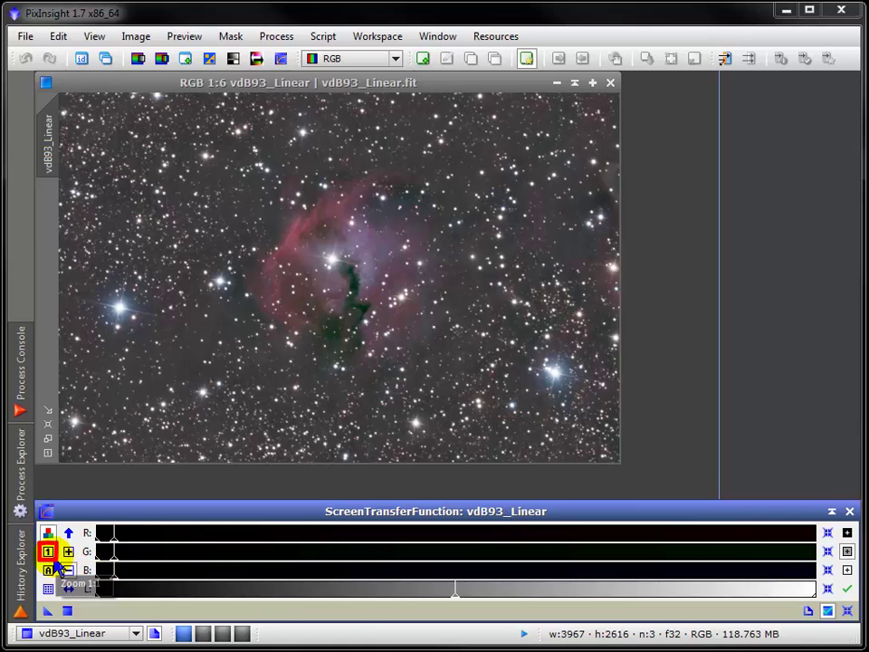
- Reset vdB93_Linear's screen stretch to its dark linear view, then auto-stretch it again
{"action": "left_click", "coordinate": [50, 553]}
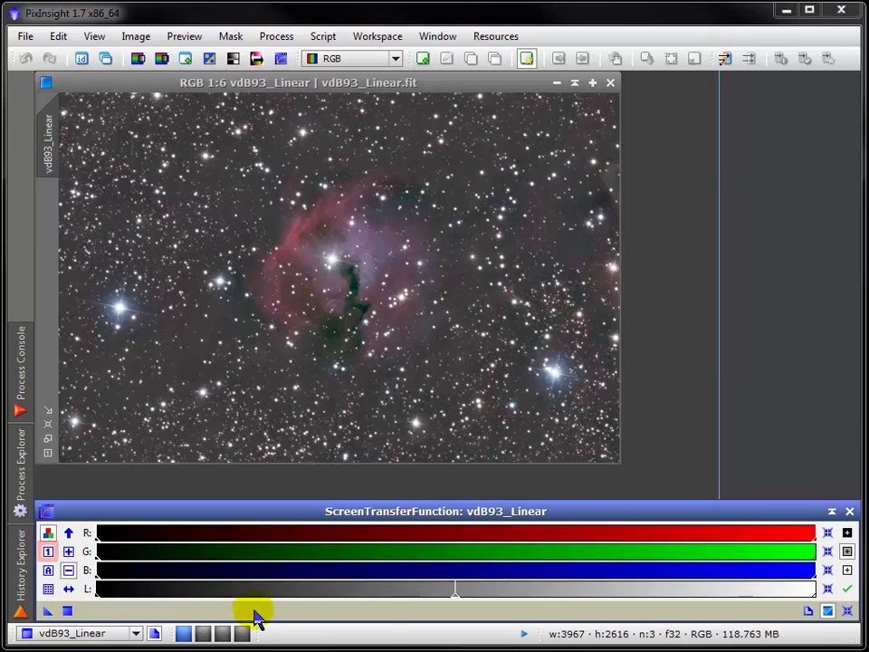
{"action": "left_click", "coordinate": [849, 612]}
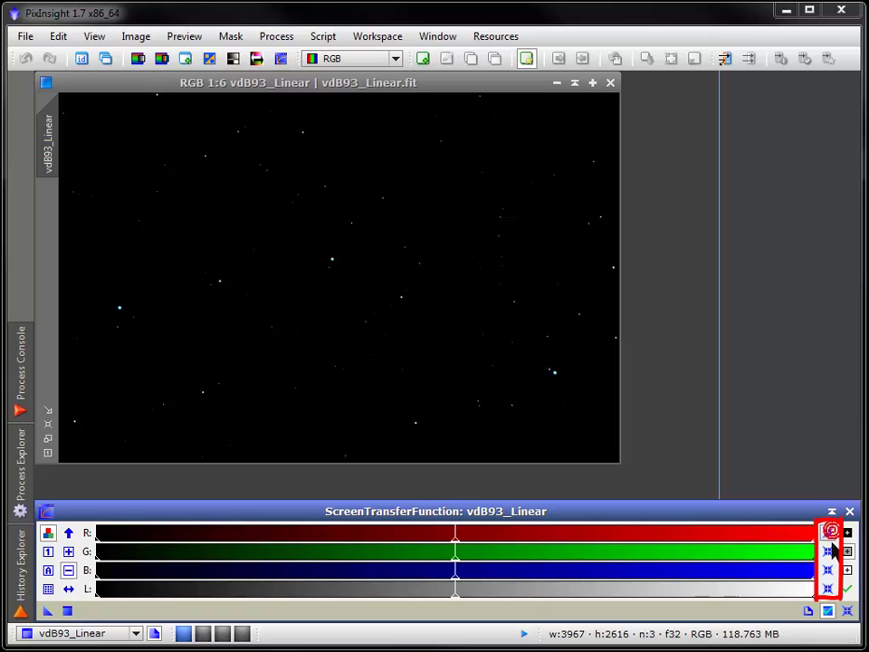
{"action": "left_click", "coordinate": [828, 571]}
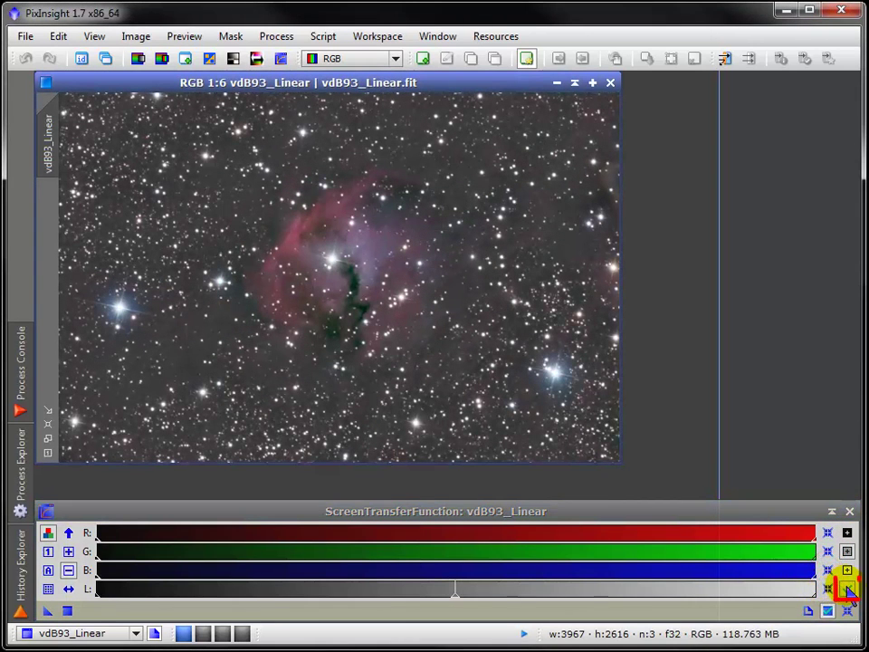
- Toggle the screen stretch off and back on to compare, then shade the STF window to its title bar
{"action": "left_click", "coordinate": [848, 589]}
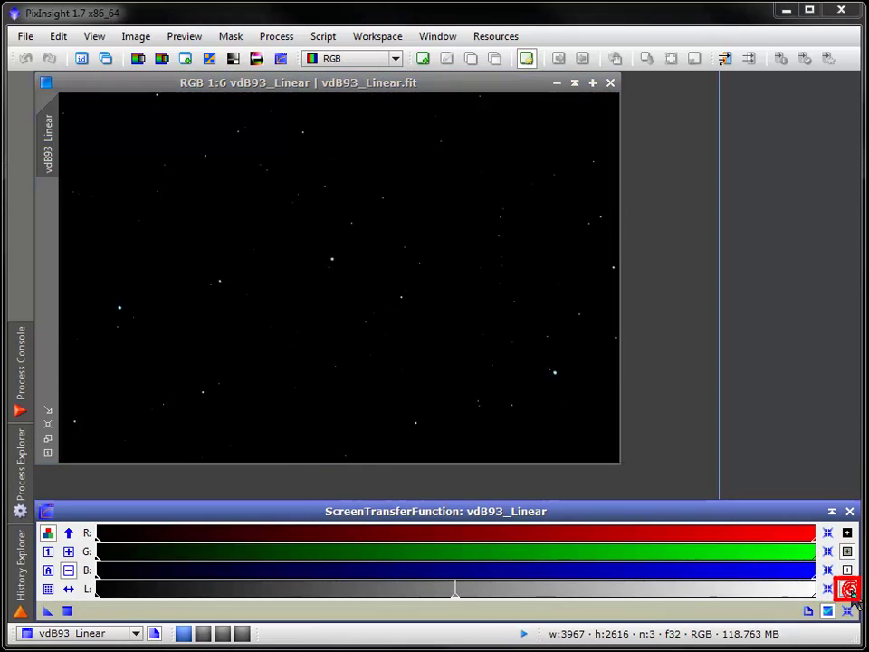
{"action": "left_click", "coordinate": [848, 589]}
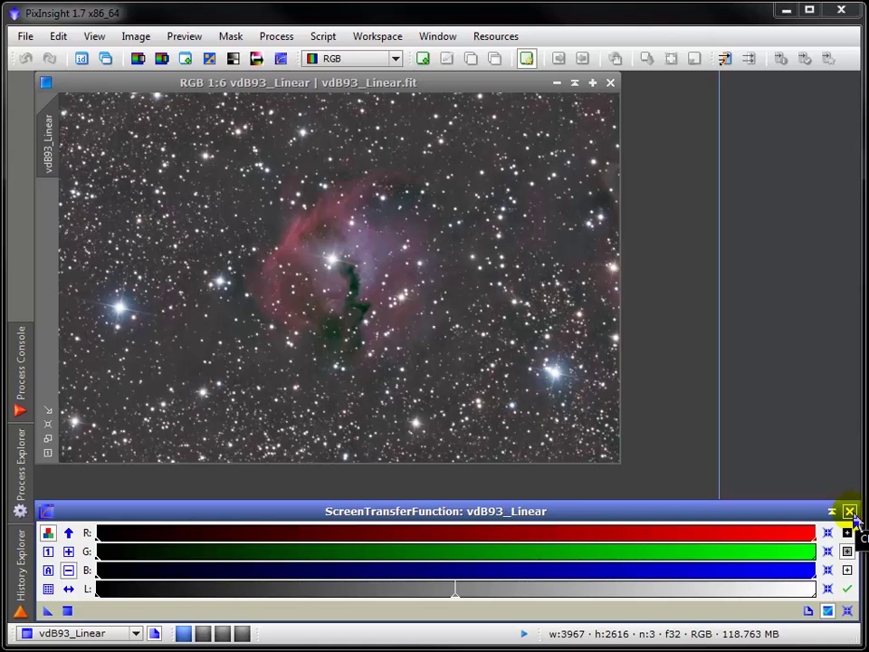
{"action": "left_click", "coordinate": [851, 513]}
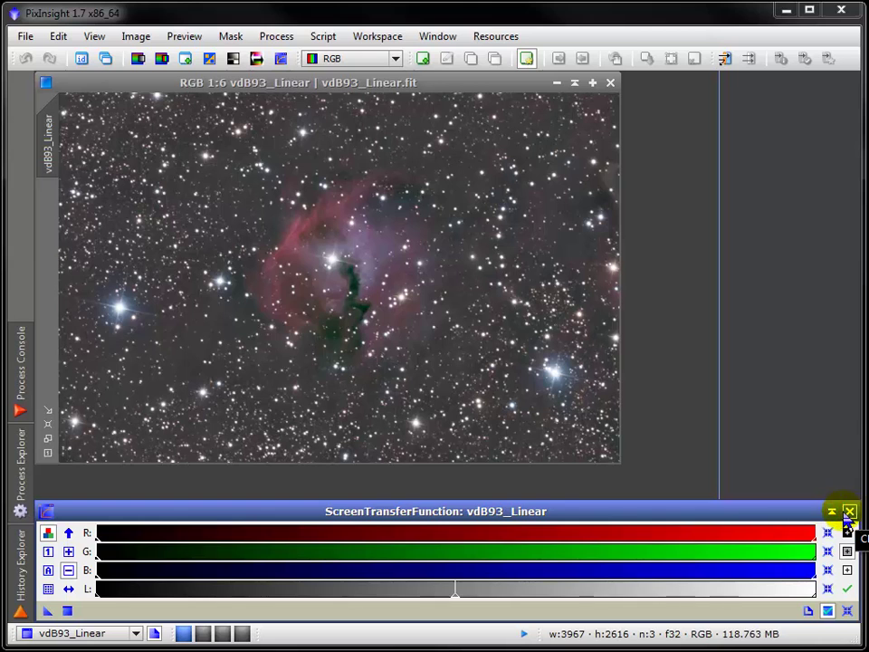
{"action": "left_click", "coordinate": [832, 513]}
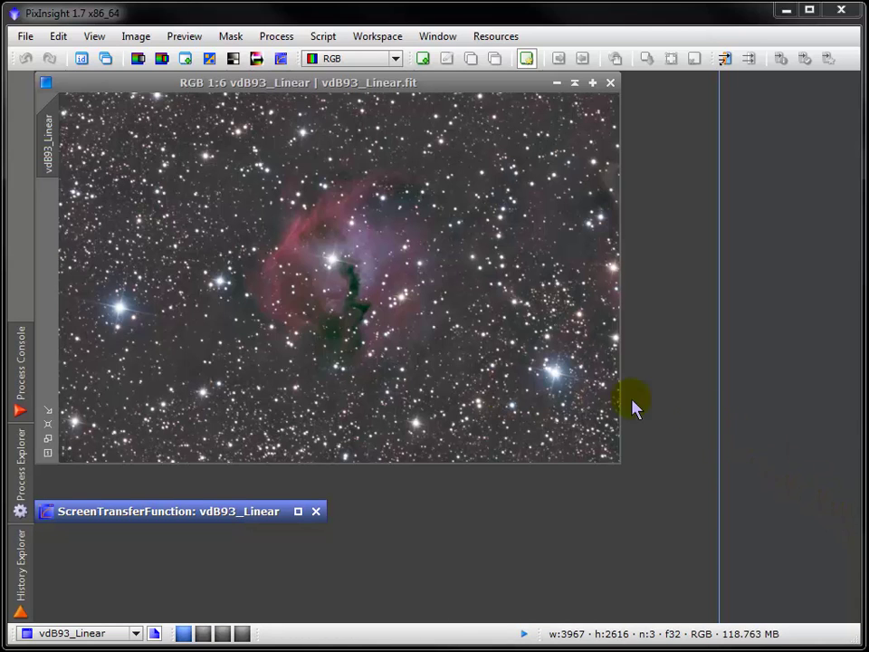
- Move and unshade the STF window, then open the ScreenTransferFunction documentation
{"action": "left_click_drag", "start_coordinate": [225, 516], "coordinate": [223, 489]}
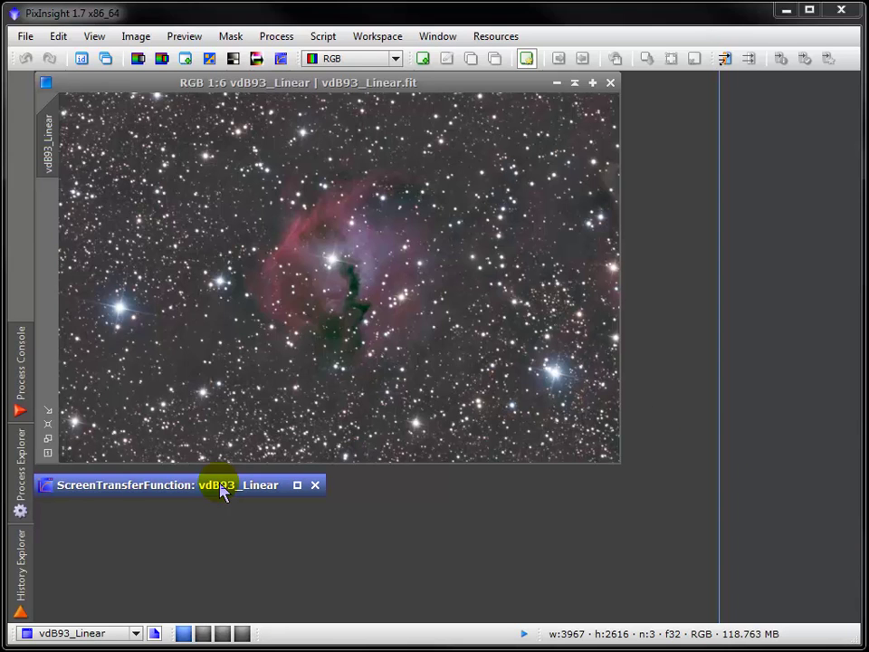
{"action": "left_click", "coordinate": [298, 485]}
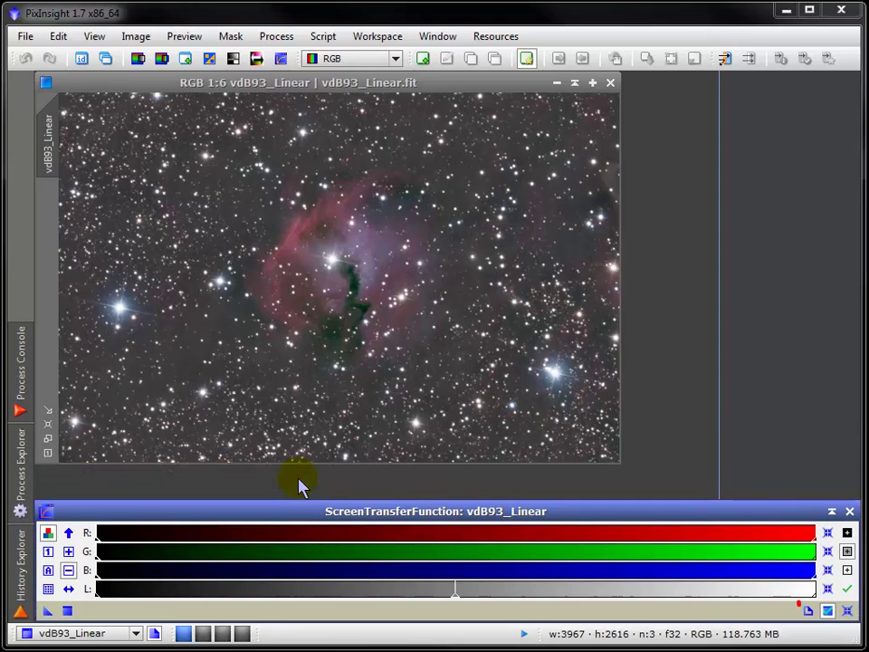
{"action": "left_click", "coordinate": [808, 612]}
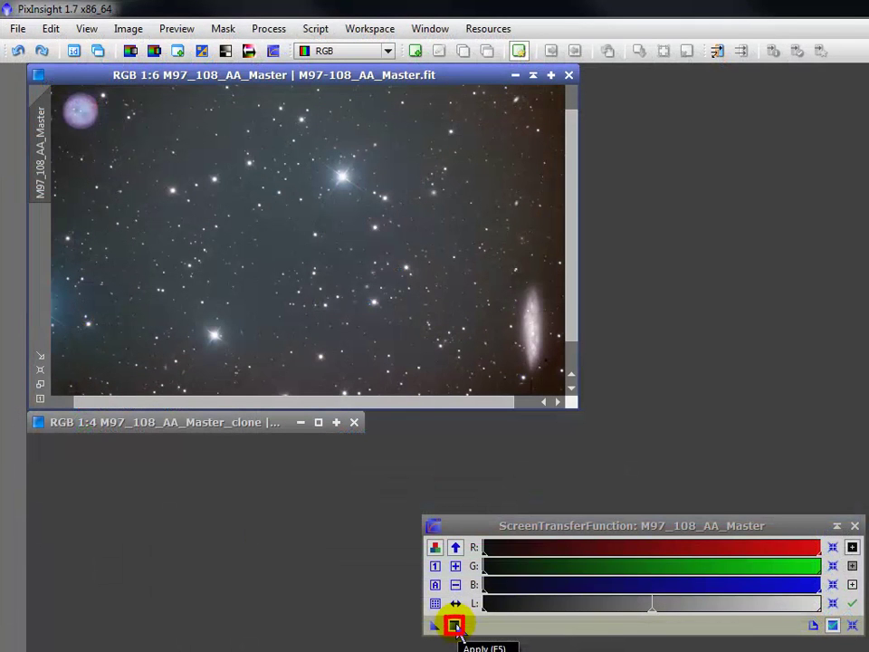
- Drag a new ScreenTransferFunction instance of the M97 stretch onto the workspace as icon Process38
{"action": "left_click", "coordinate": [456, 625]}
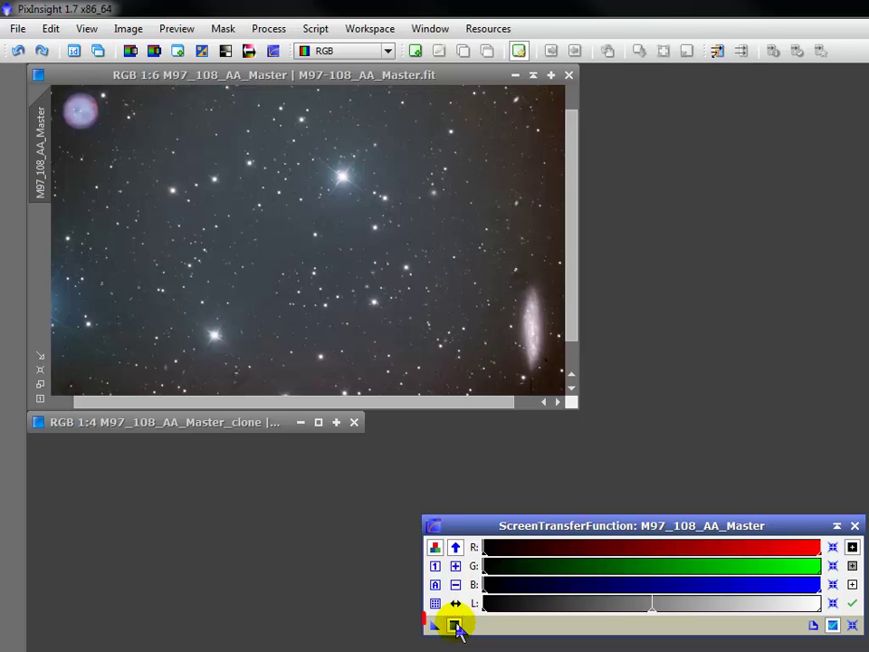
{"action": "left_click", "coordinate": [434, 625]}
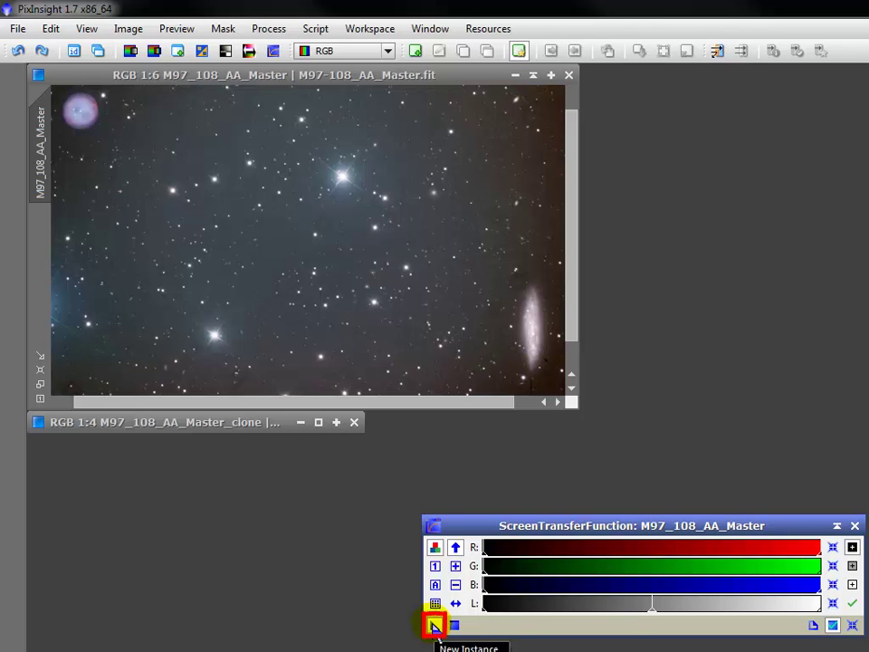
{"action": "left_click_drag", "start_coordinate": [435, 625], "coordinate": [326, 290]}
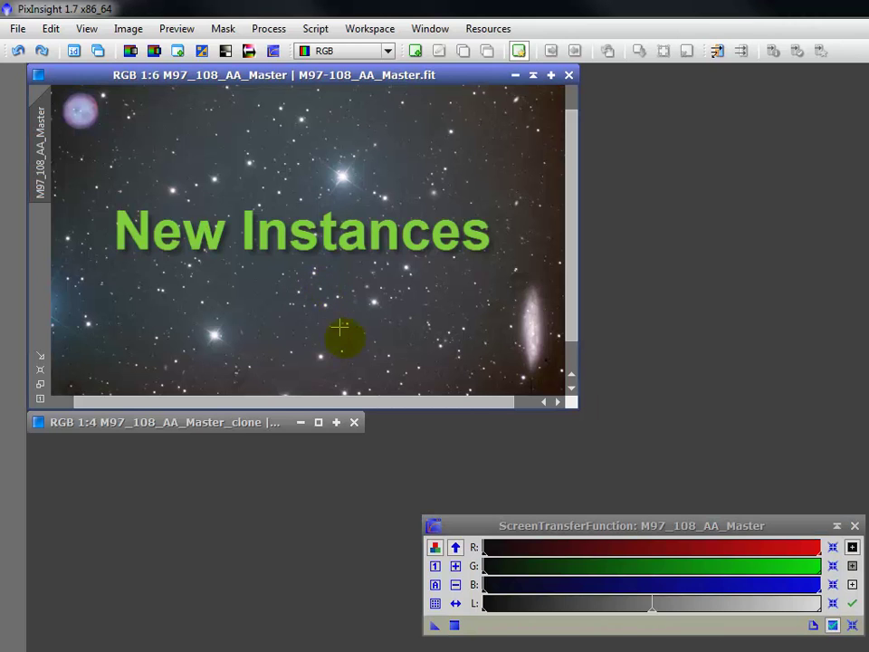
{"action": "left_click_drag", "start_coordinate": [434, 625], "coordinate": [595, 283]}
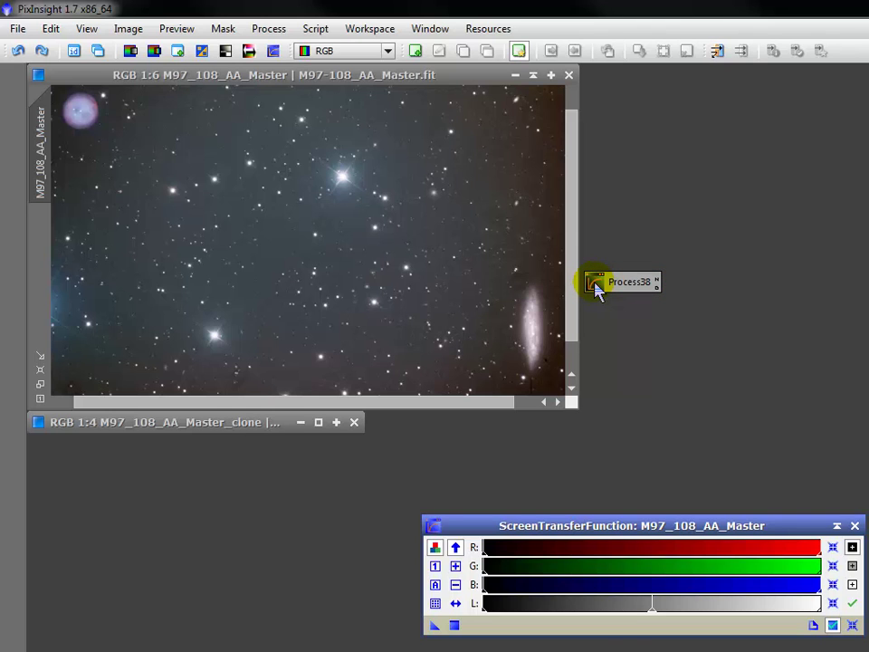
- Move the Process38 icon slightly lower and rename it STF1
{"action": "left_click", "coordinate": [598, 288]}
{"action": "left_click_drag", "start_coordinate": [596, 290], "coordinate": [596, 330]}
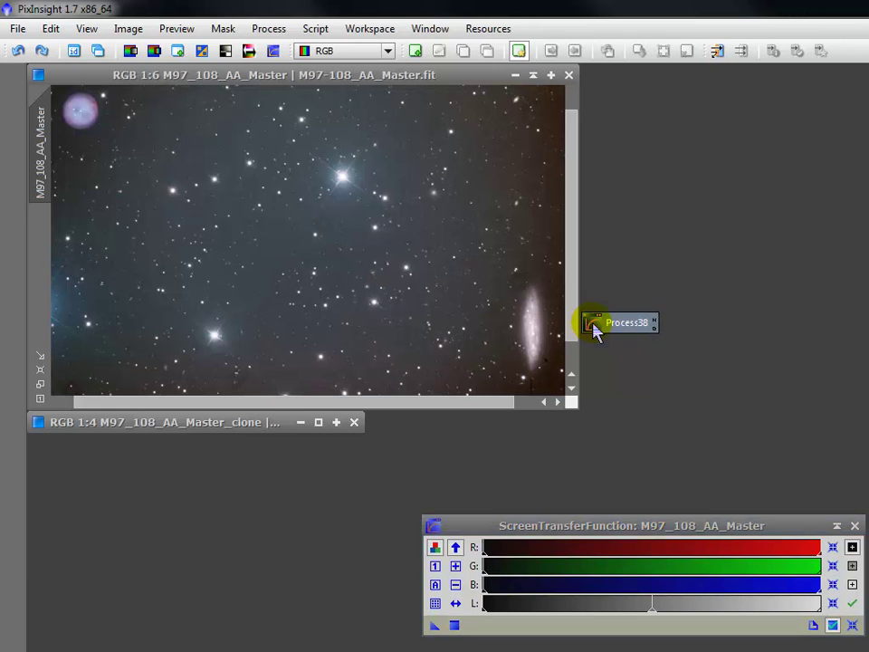
{"action": "double_click", "coordinate": [647, 323]}
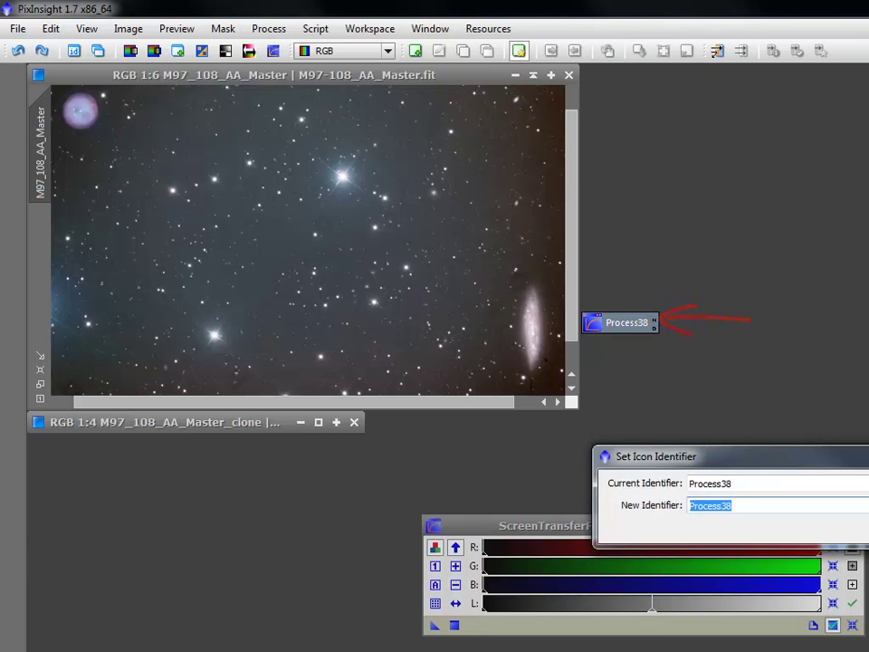
{"action": "type", "text": "STF"}
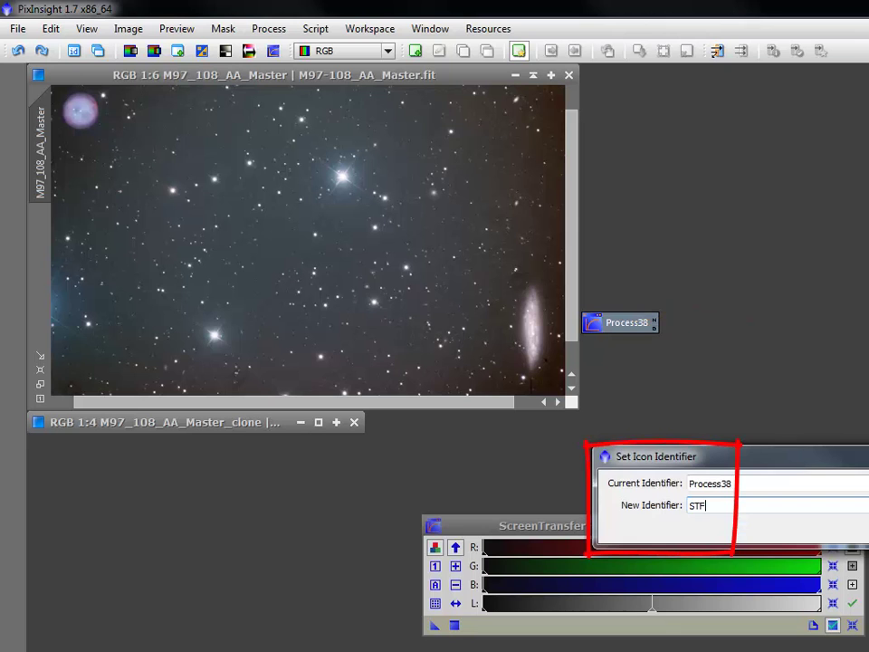
{"action": "type", "text": "1"}
{"action": "key", "text": "Return"}
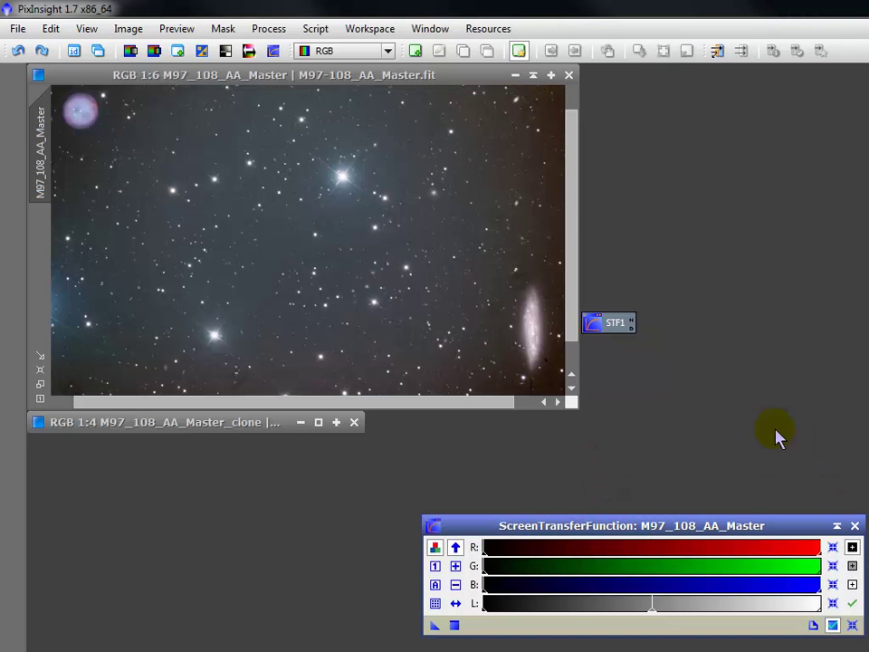
- Relaunch ScreenTransferFunction from the STF1 icon after dismissing its options menu
{"action": "right_click", "coordinate": [595, 330]}
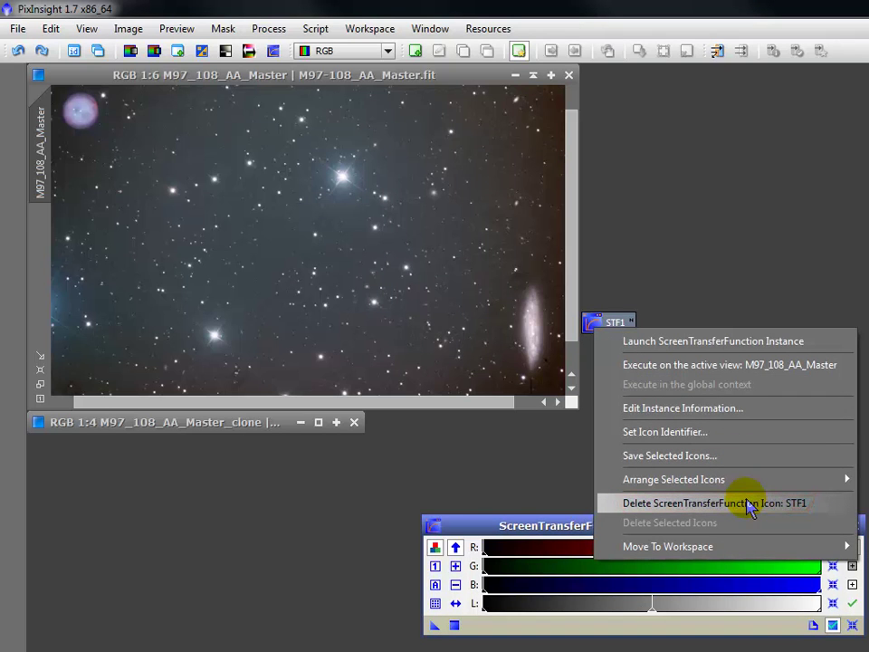
{"action": "left_click", "coordinate": [862, 530]}
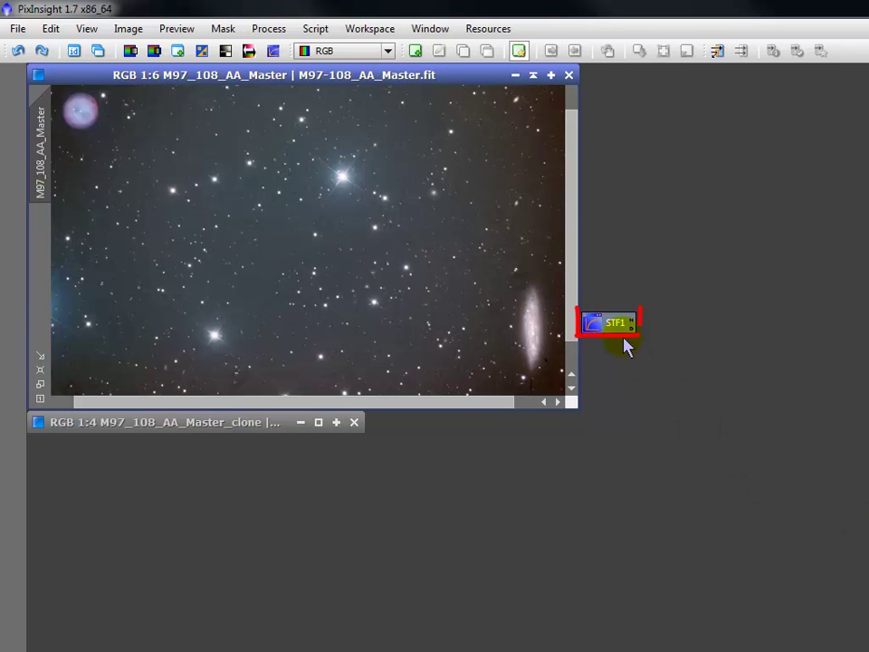
{"action": "left_click", "coordinate": [614, 322]}
{"action": "double_click", "coordinate": [614, 322]}
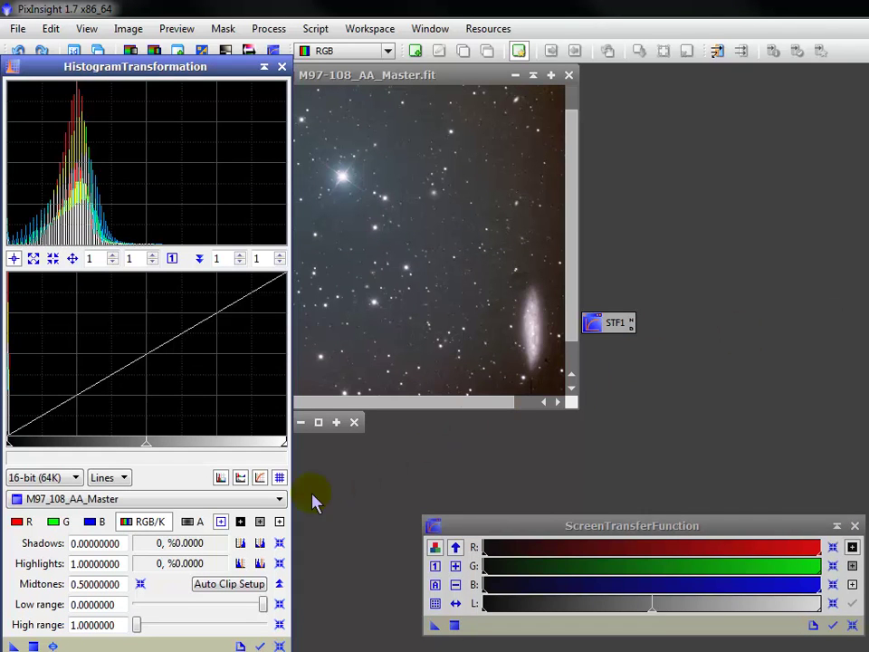
- Copy the screen stretch into HistogramTransformation for M97_108_AA_Master, reset STF, and apply the stretch
{"action": "left_click", "coordinate": [257, 499]}
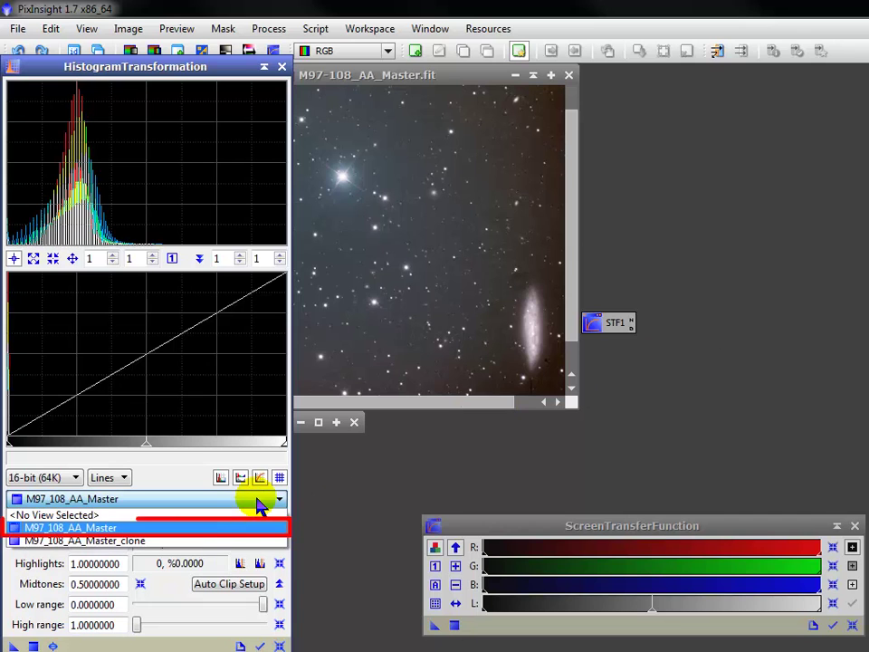
{"action": "left_click", "coordinate": [257, 502]}
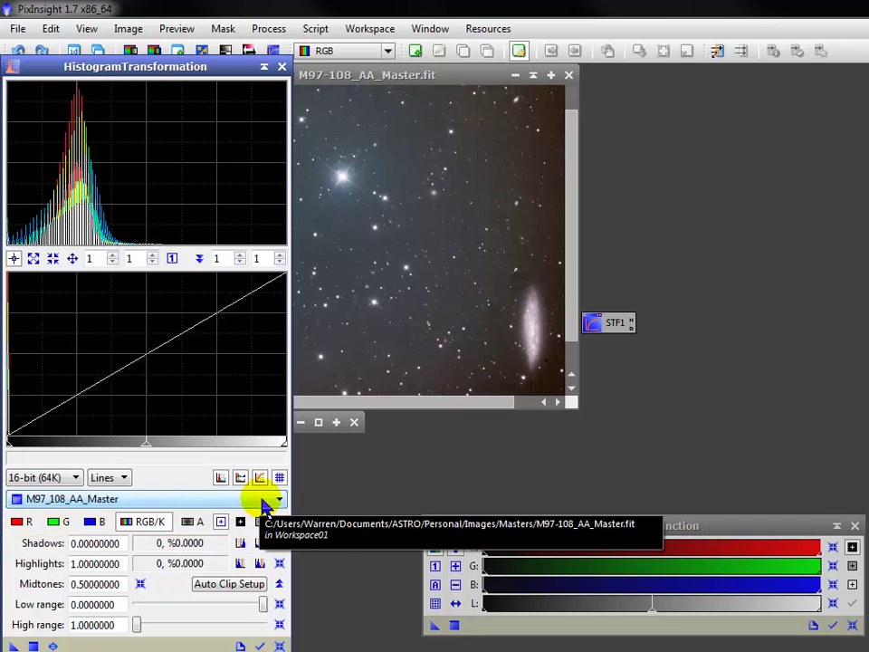
{"action": "left_click_drag", "start_coordinate": [433, 624], "coordinate": [145, 642]}
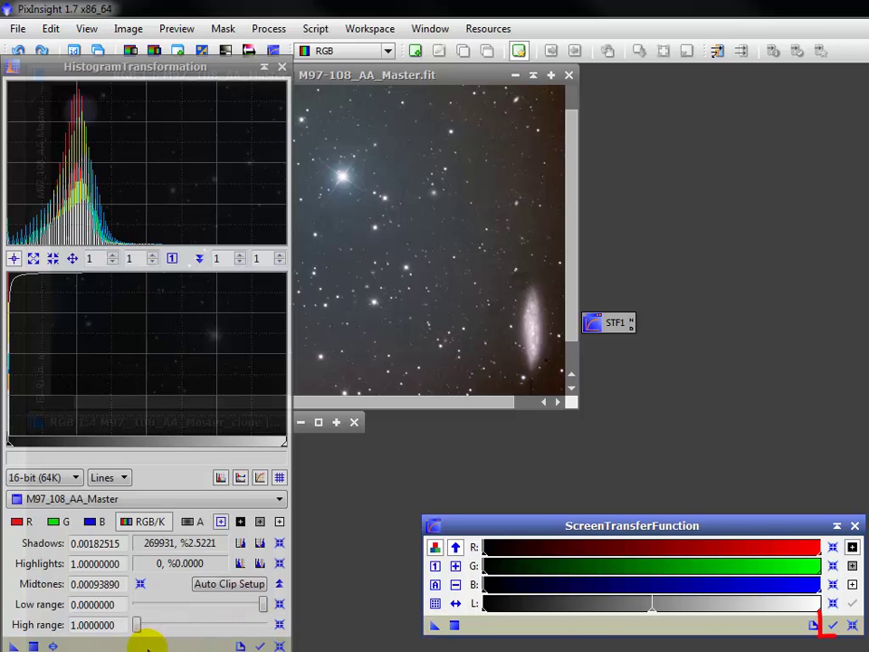
{"action": "left_click", "coordinate": [852, 624]}
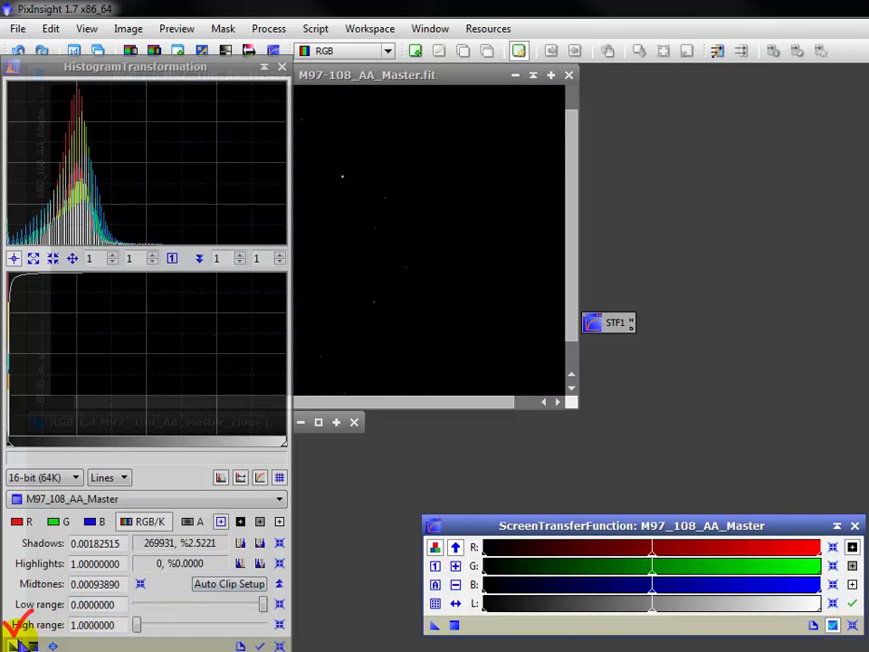
{"action": "left_click_drag", "start_coordinate": [15, 645], "coordinate": [351, 240]}
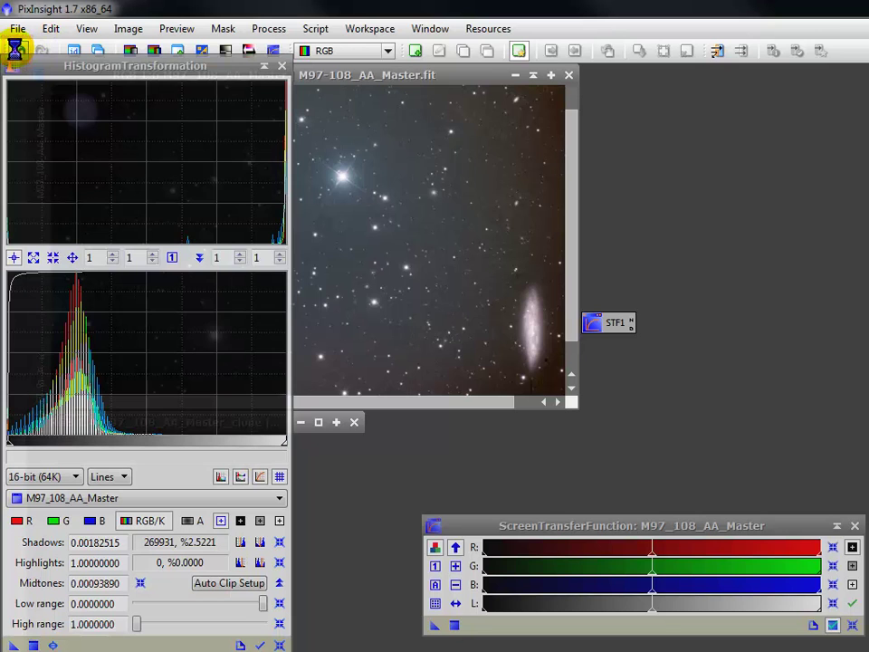
- Undo the permanent histogram stretch and auto-stretch M97_108_AA_Master on screen only
{"action": "left_click", "coordinate": [18, 52]}
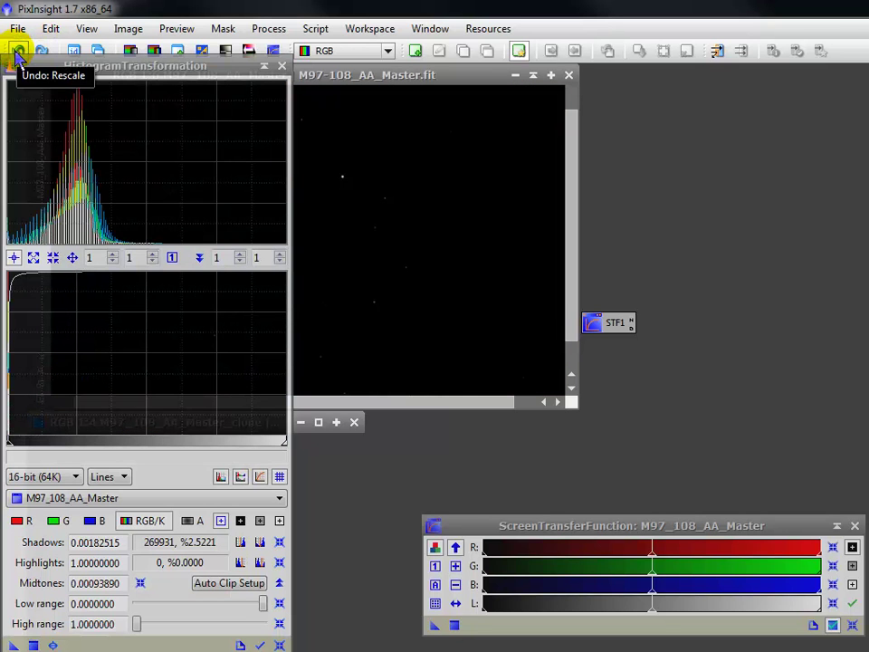
{"action": "left_click", "coordinate": [434, 584]}
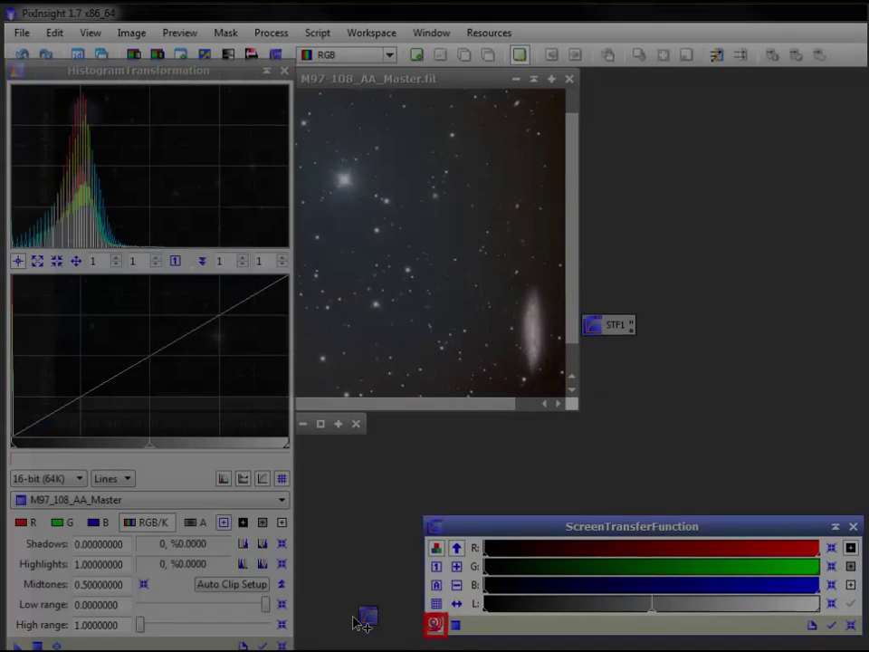
{"action": "left_click_drag", "start_coordinate": [358, 620], "coordinate": [360, 623]}
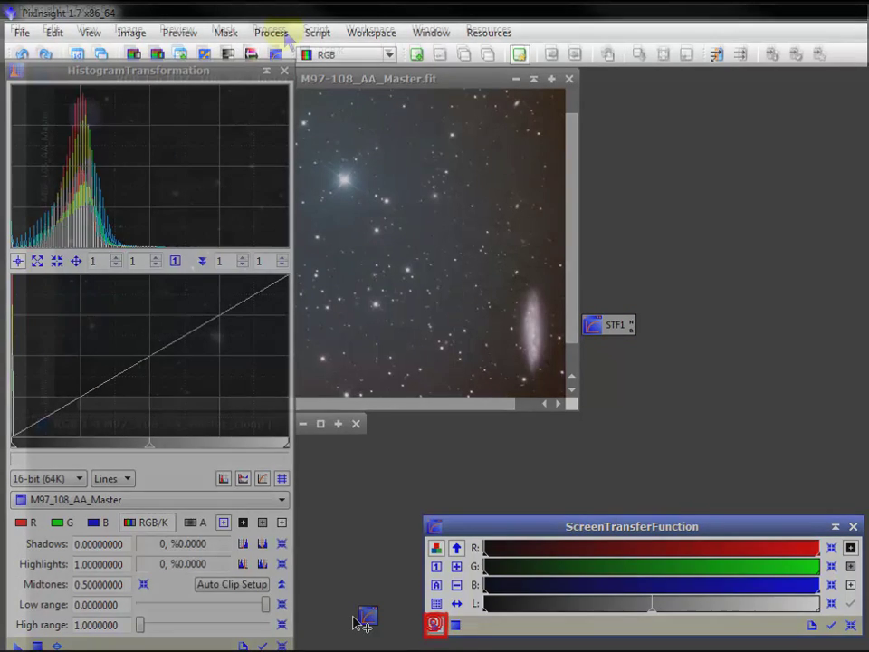
- Enable ATrousWaveletTransform noise reduction on layers 1 (3.000) and 2 (2.000), saved as icon Process01
{"action": "left_click", "coordinate": [272, 33]}
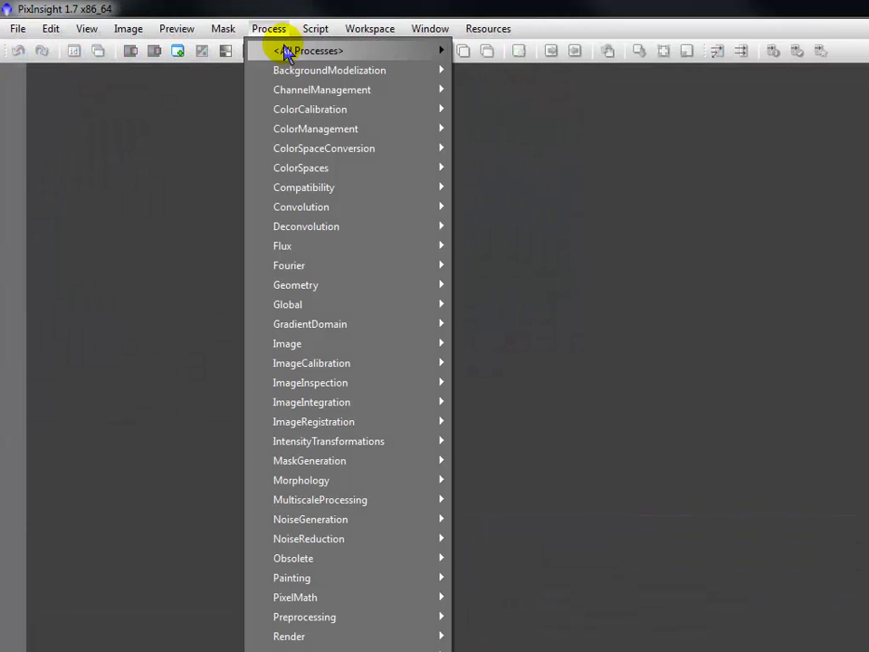
{"action": "mouse_move", "coordinate": [287, 51]}
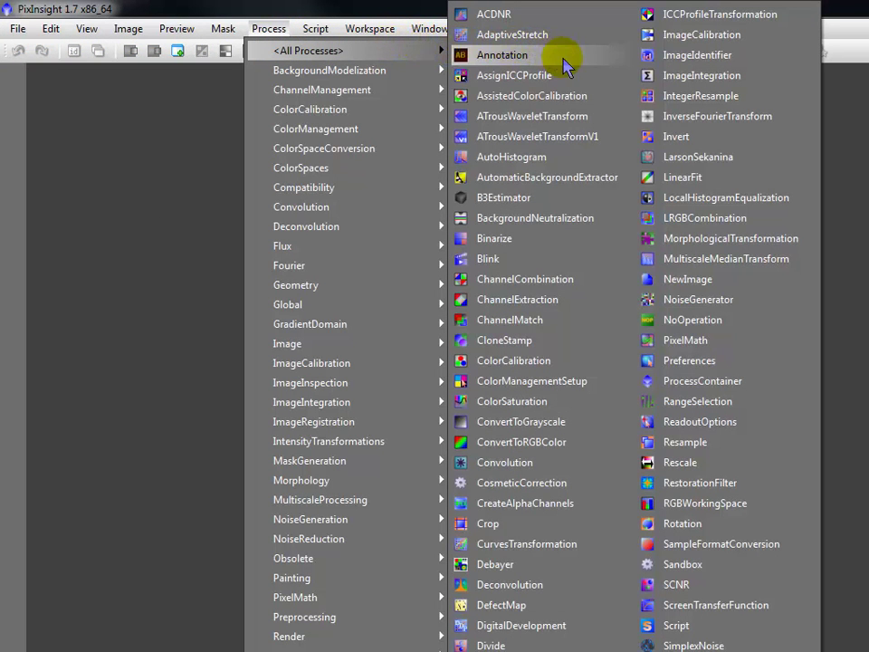
{"action": "left_click", "coordinate": [613, 121]}
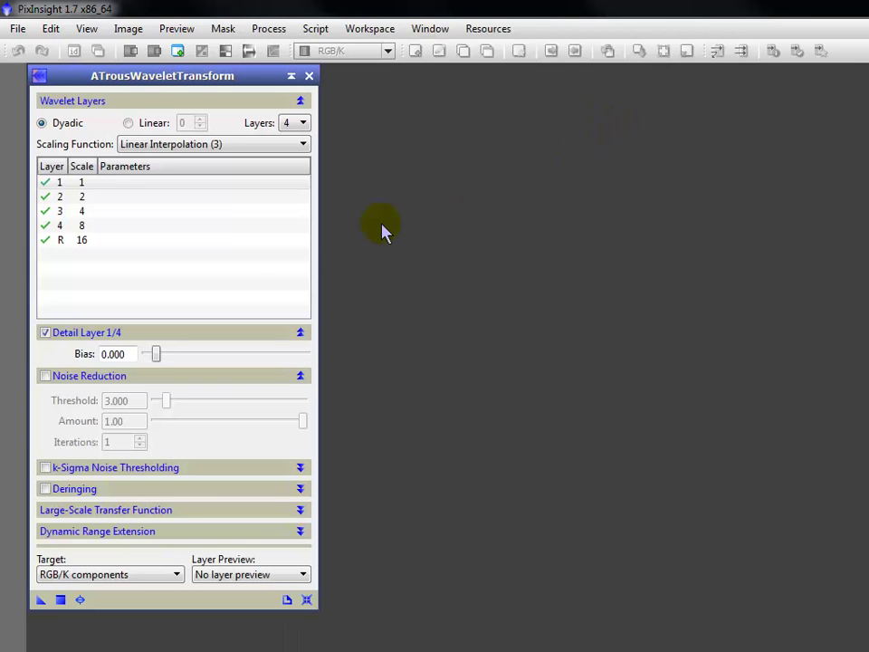
{"action": "left_click", "coordinate": [45, 376]}
{"action": "left_click", "coordinate": [55, 199]}
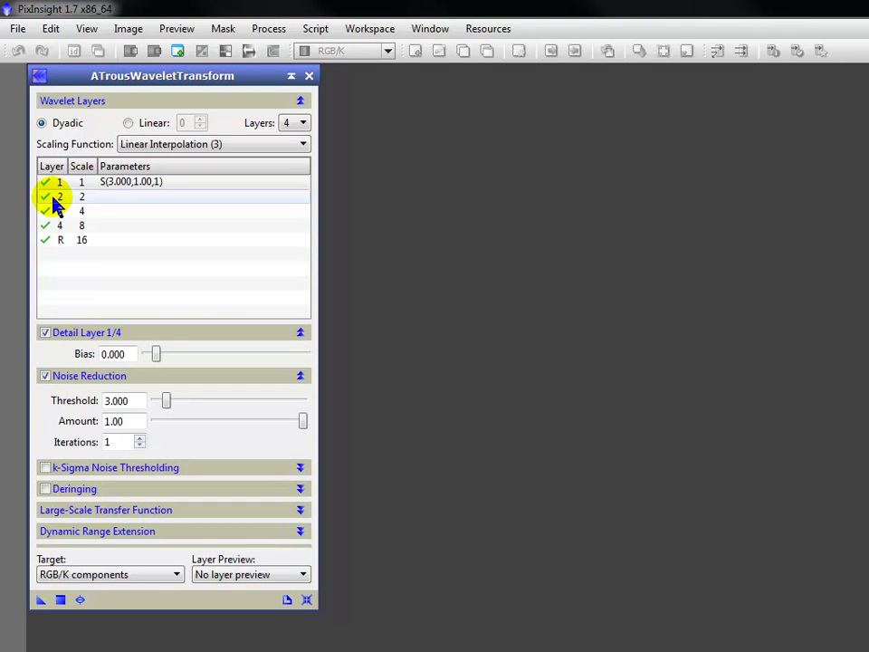
{"action": "left_click", "coordinate": [55, 204]}
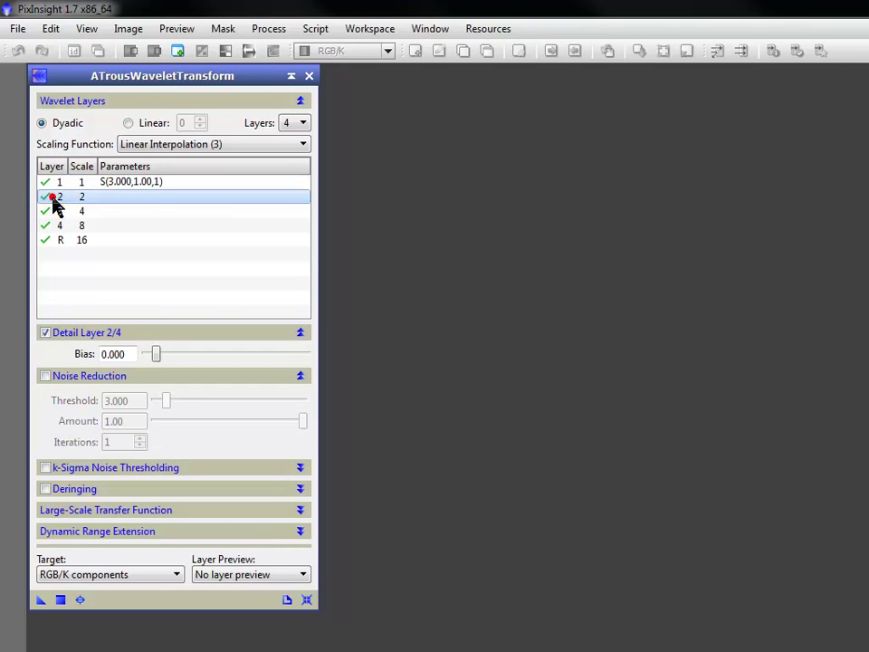
{"action": "left_click", "coordinate": [47, 376]}
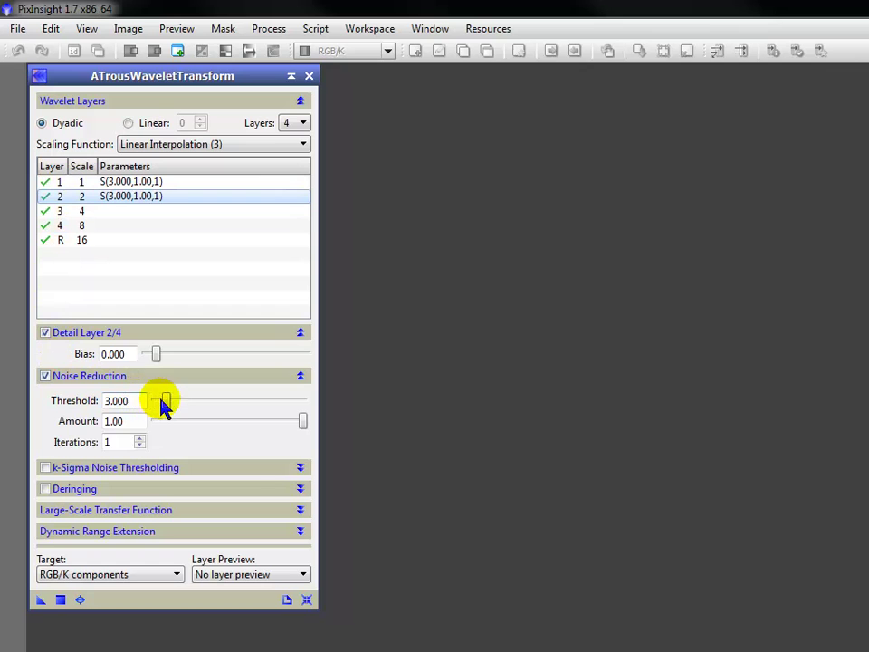
{"action": "scroll", "coordinate": [167, 404], "scroll_direction": "down", "scroll_amount": 2}
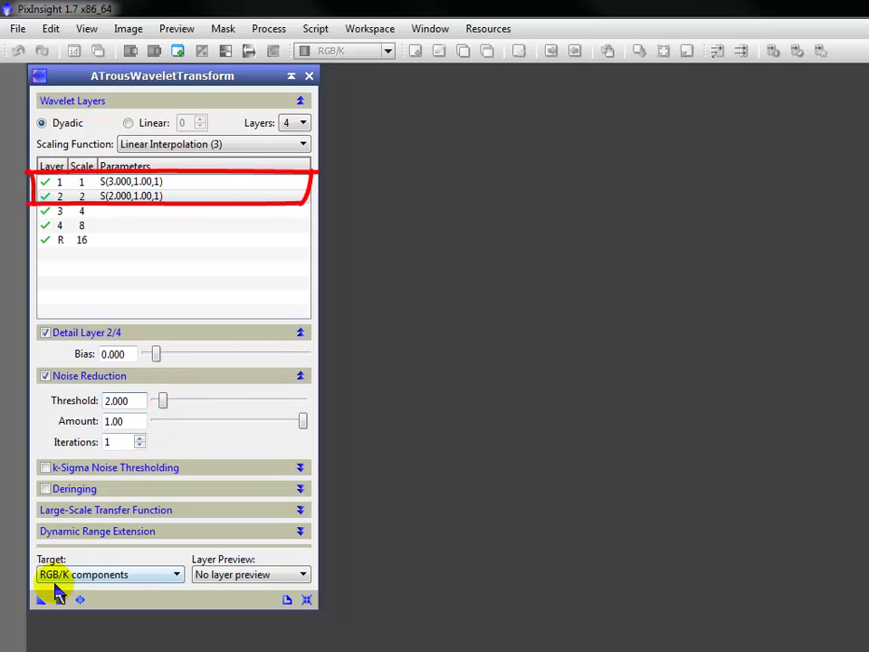
{"action": "left_click_drag", "start_coordinate": [41, 603], "coordinate": [424, 378]}
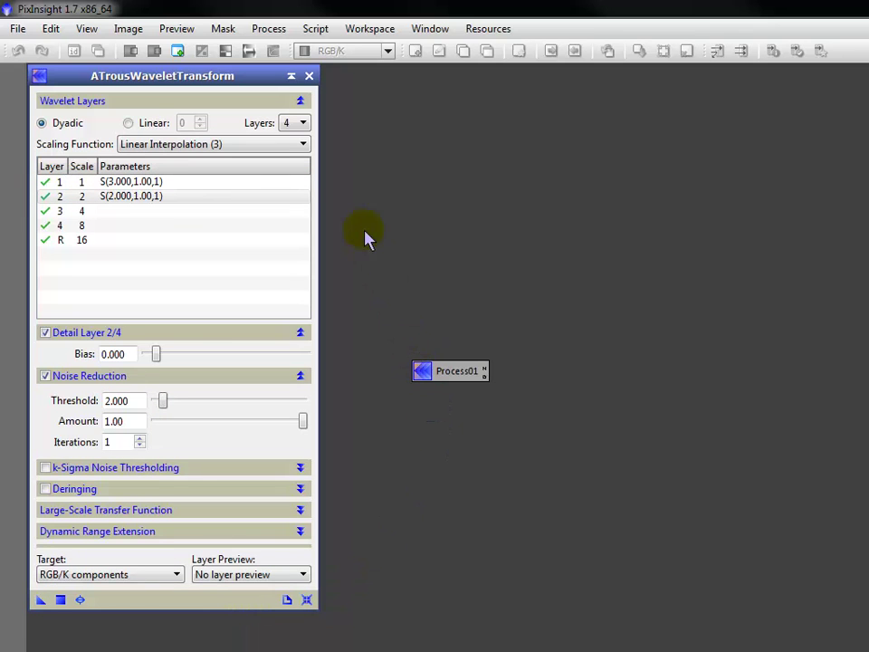
- Close ATrousWaveletTransform, reopen it from Process01, and verify layer thresholds 3.000 and 2.000
{"action": "left_click", "coordinate": [309, 76]}
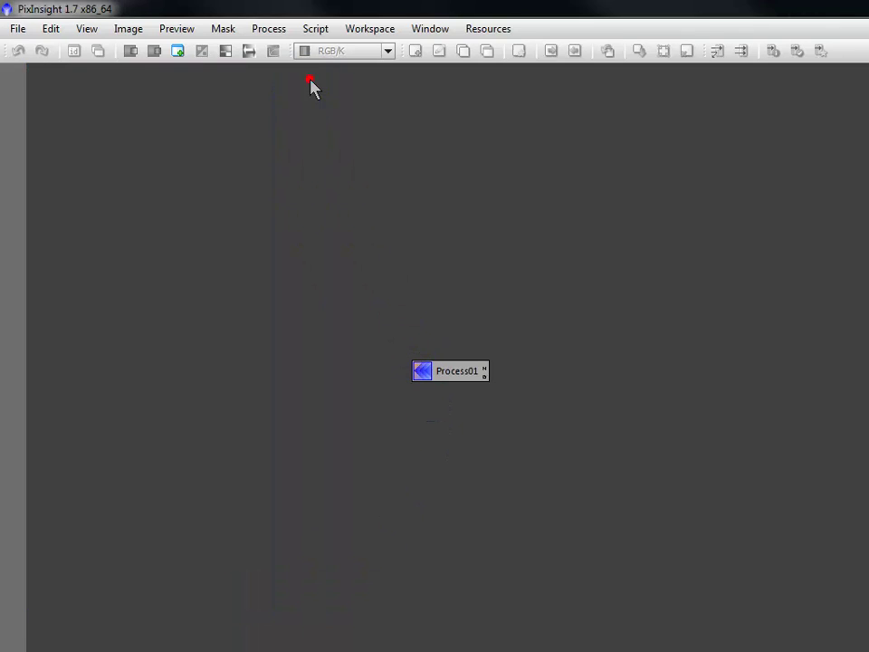
{"action": "double_click", "coordinate": [428, 372]}
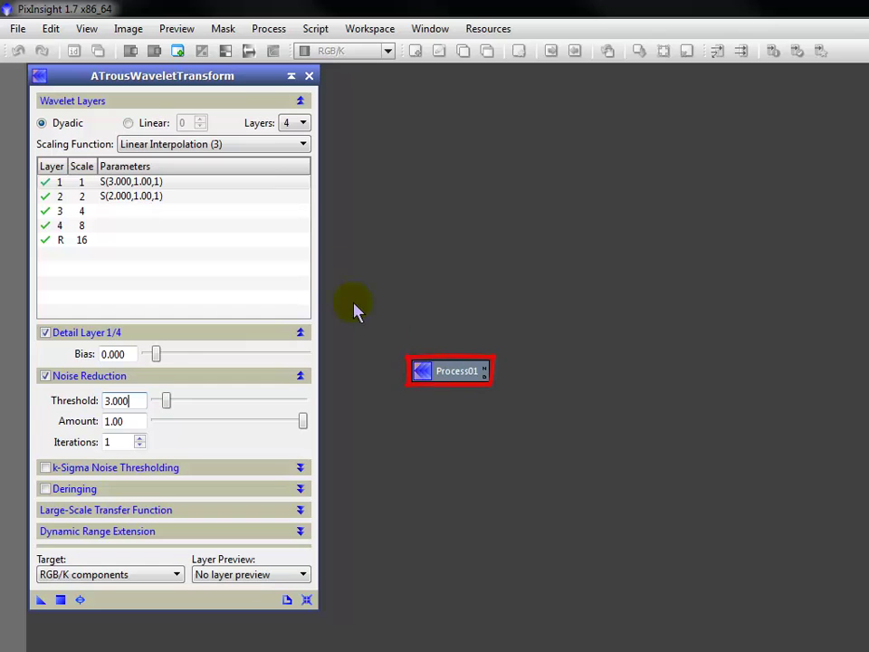
{"action": "left_click", "coordinate": [247, 182]}
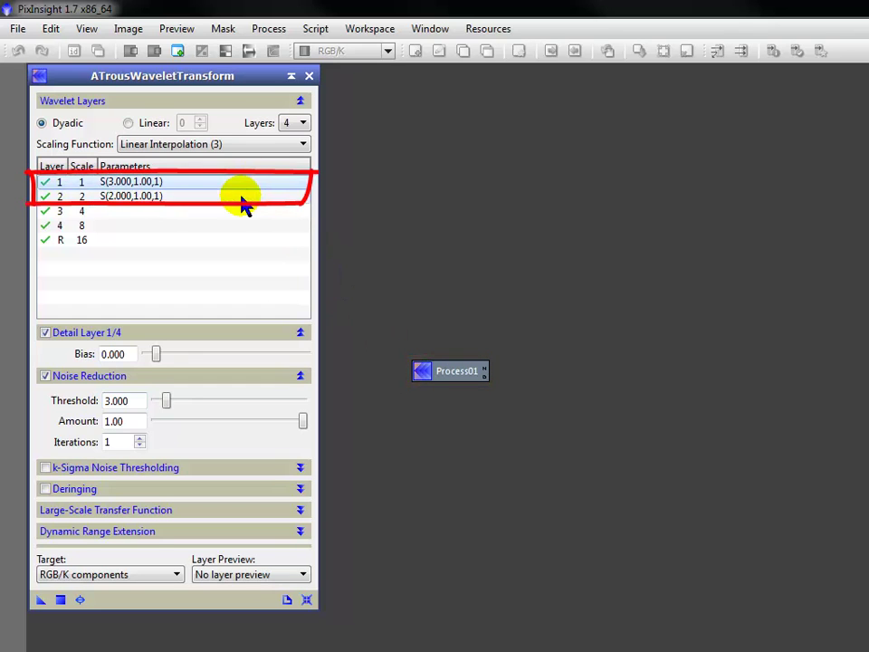
{"action": "left_click", "coordinate": [241, 196]}
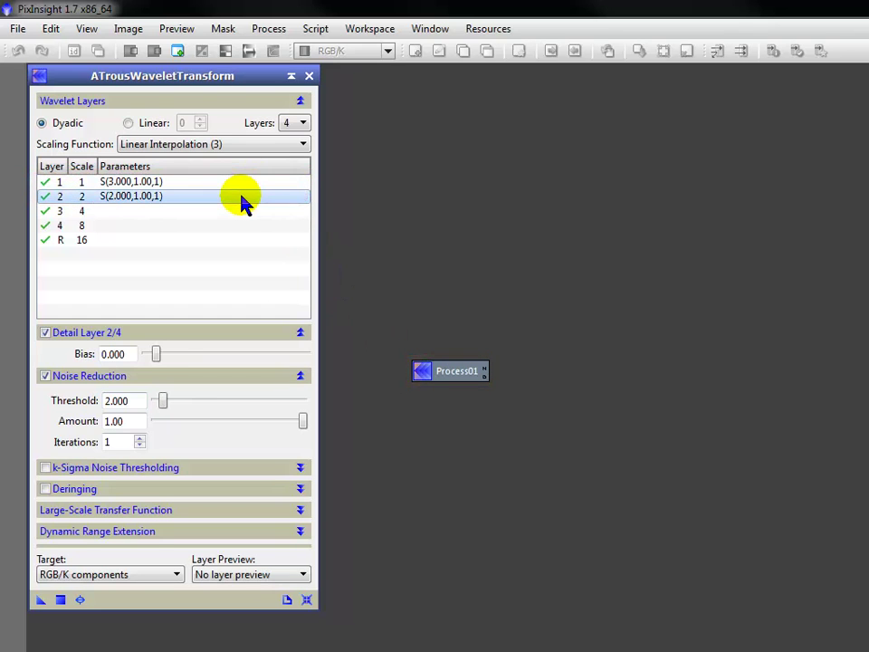